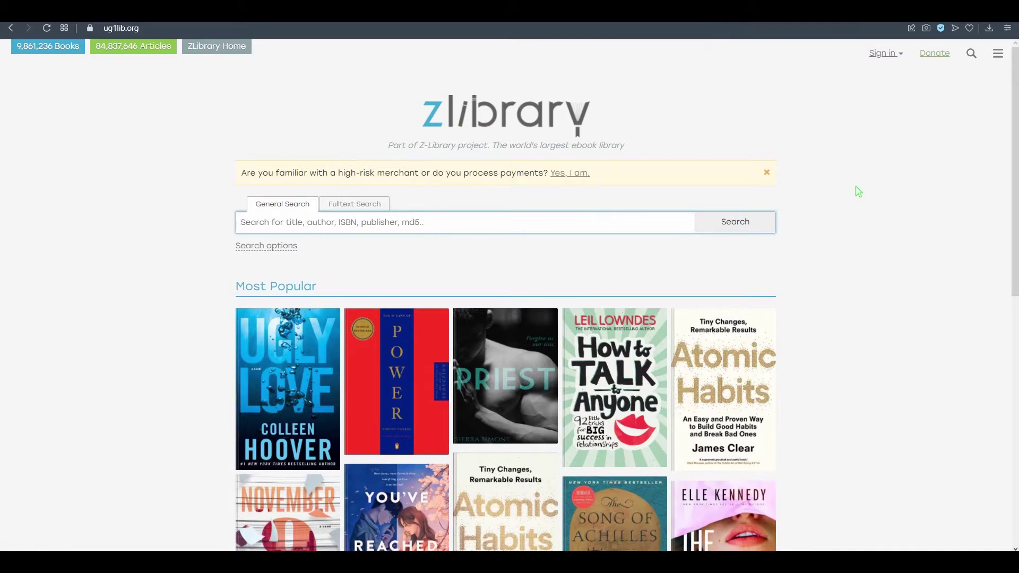
scroll(858, 191, down, 10)
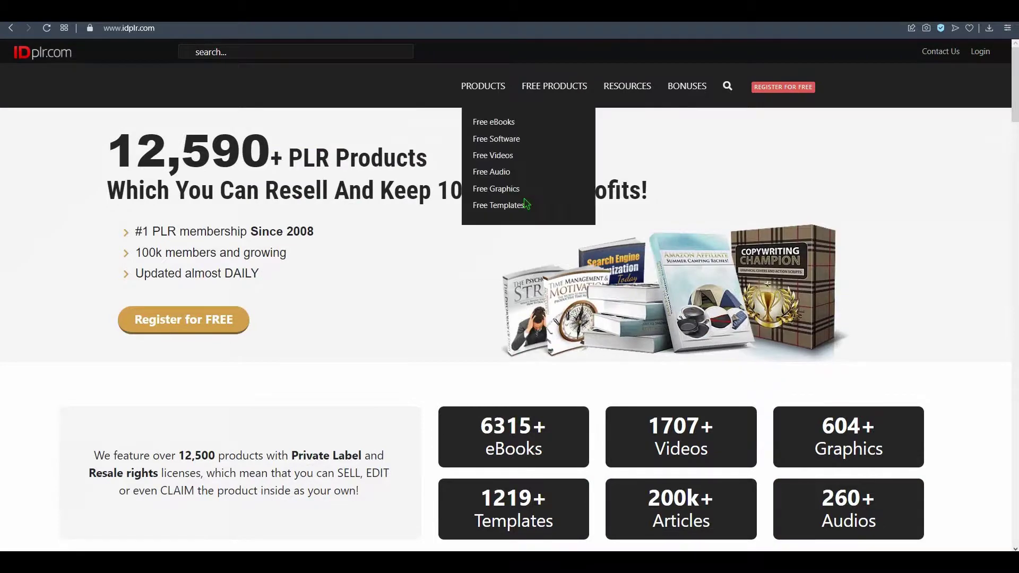
scroll(506, 273, down, 5)
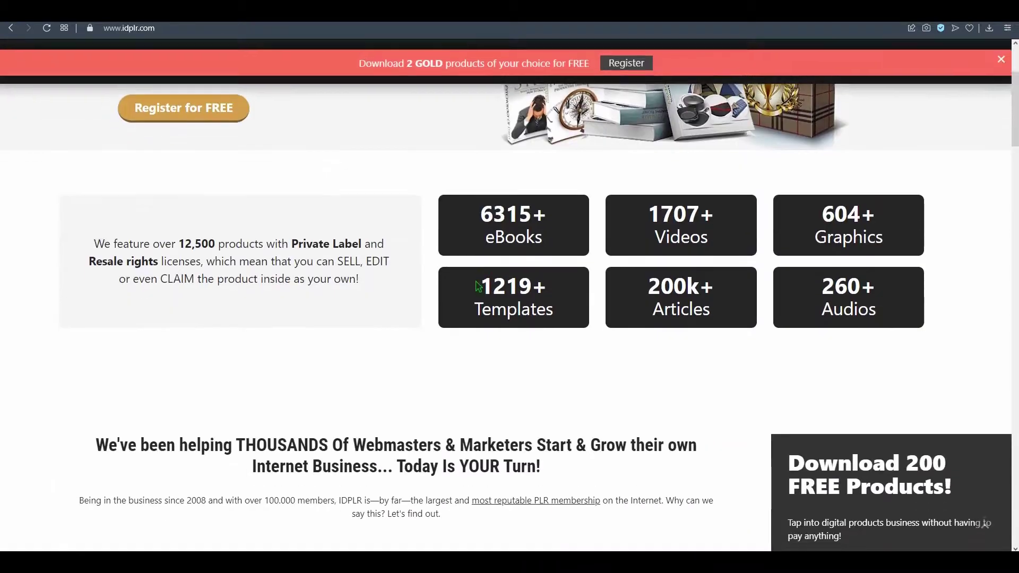
scroll(506, 273, up, 2)
scroll(506, 273, up, 2)
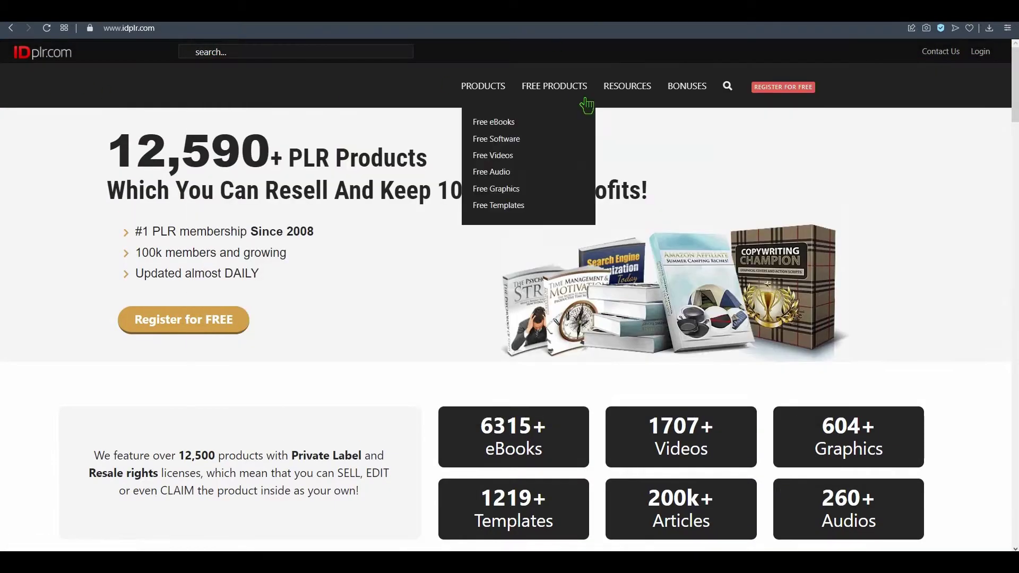
mouse_move(517, 93)
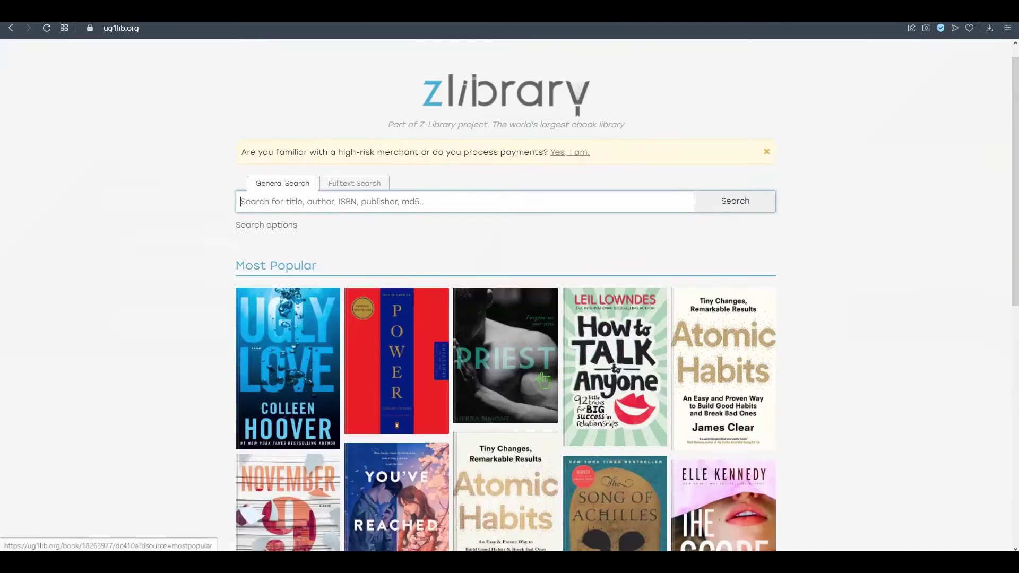
scroll(542, 359, down, 6)
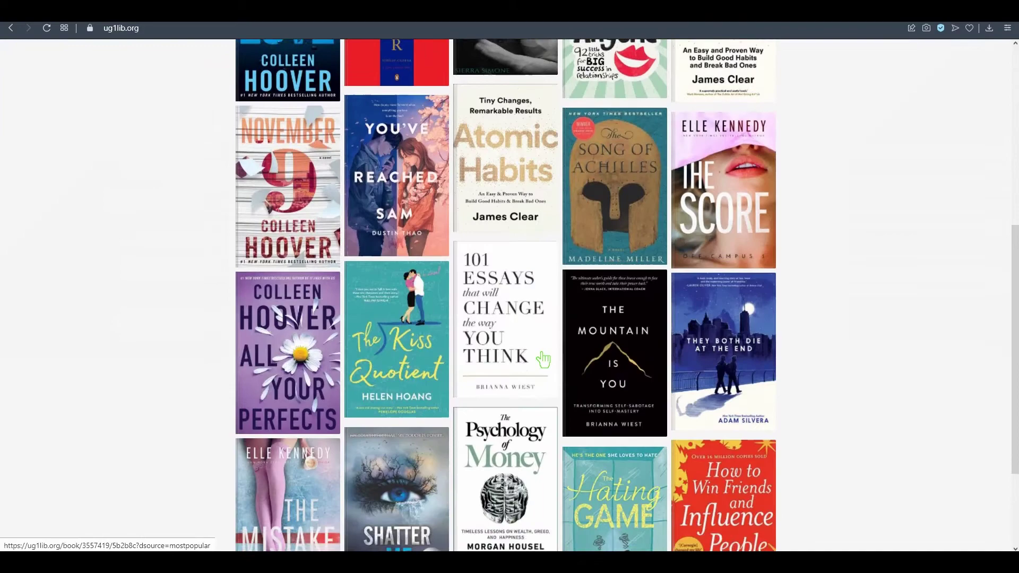
scroll(542, 360, down, 2)
scroll(542, 350, up, 9)
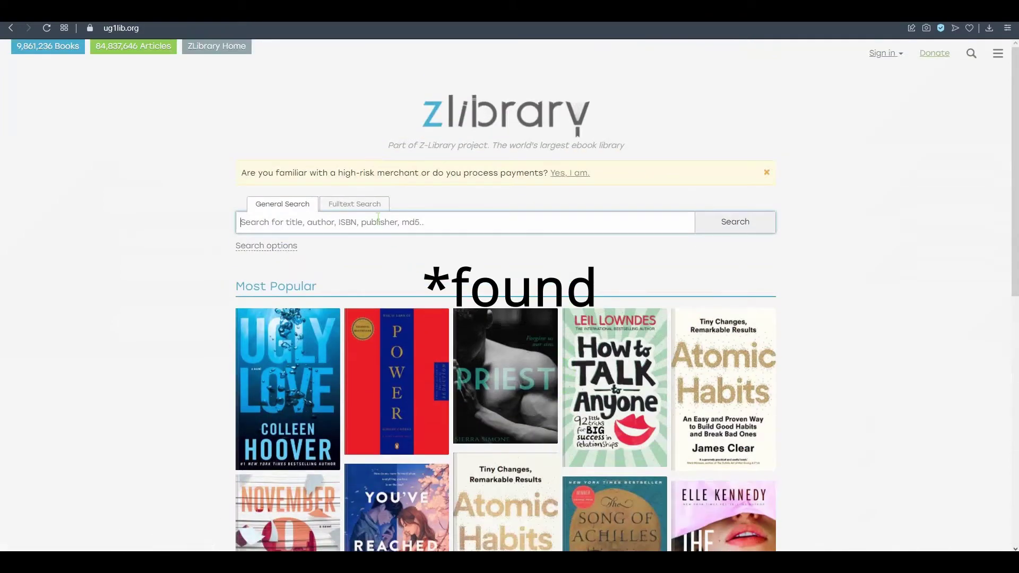
Search Z-Library for 'harry potter' and open the Harry Potter: The Complete Collection book page.
text(harry potter)
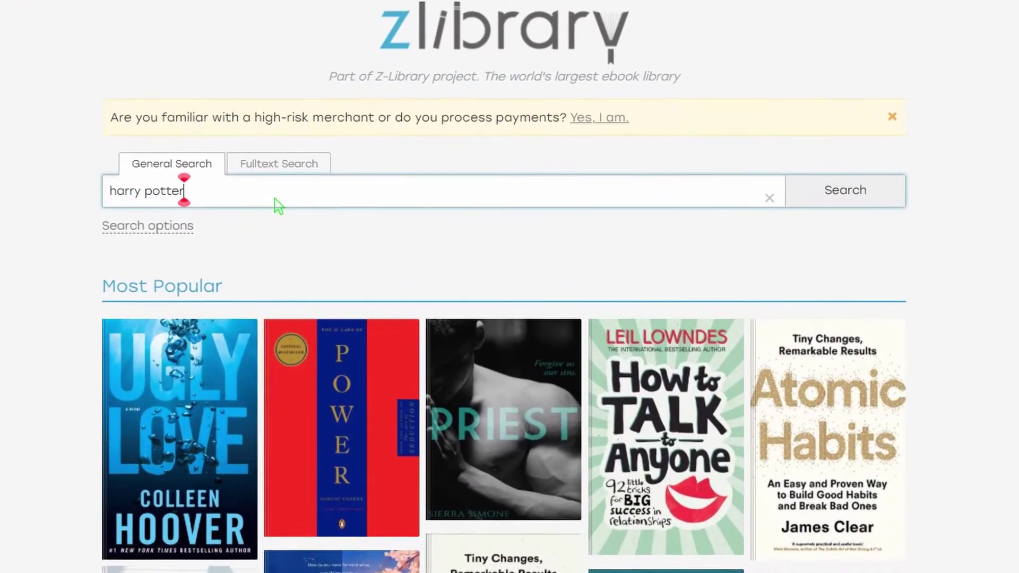
key(Return)
scroll(287, 265, down, 2)
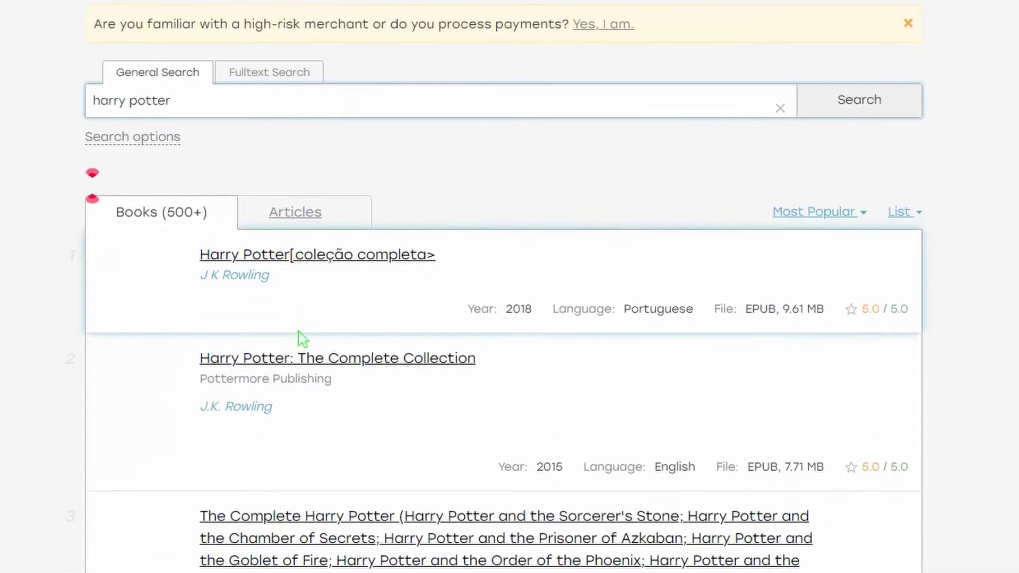
click(342, 366)
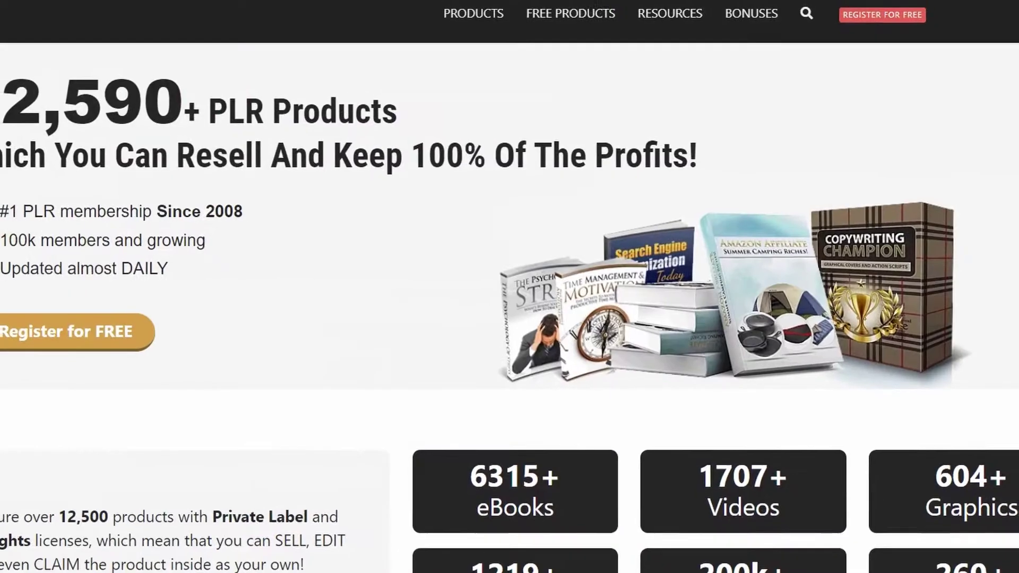
mouse_move(554, 41)
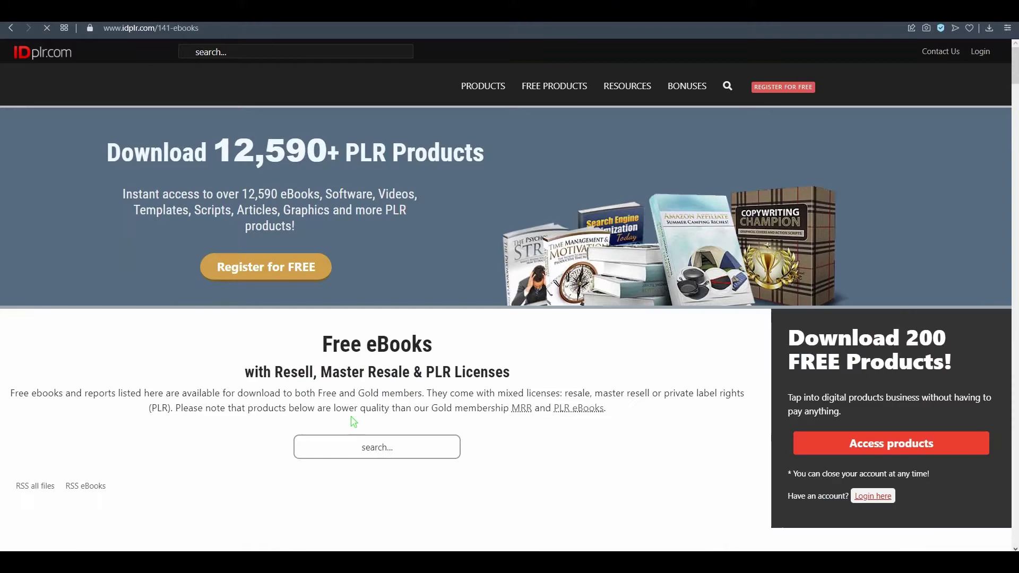
scroll(345, 393, down, 3)
scroll(350, 395, up, 3)
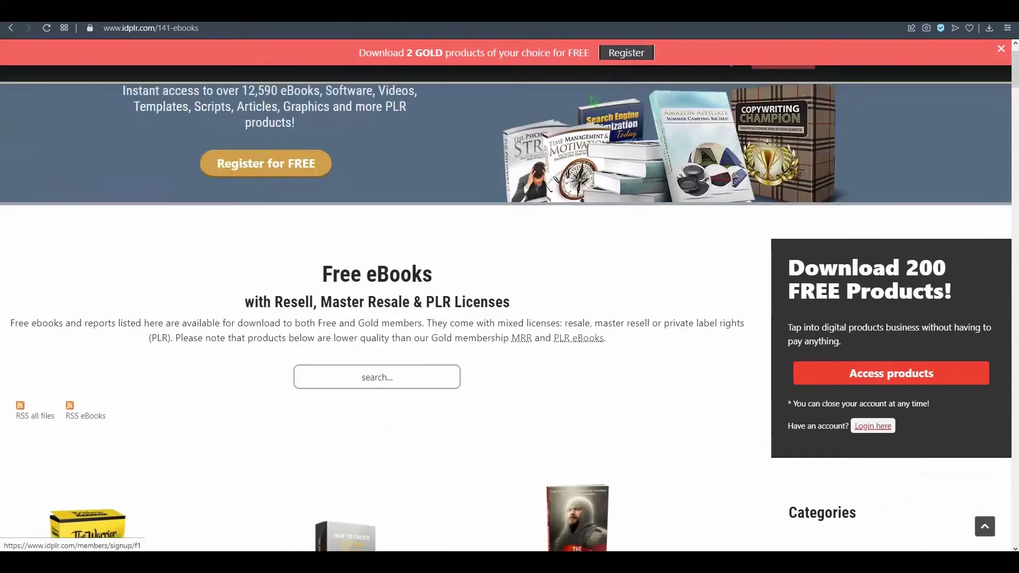
mouse_move(553, 91)
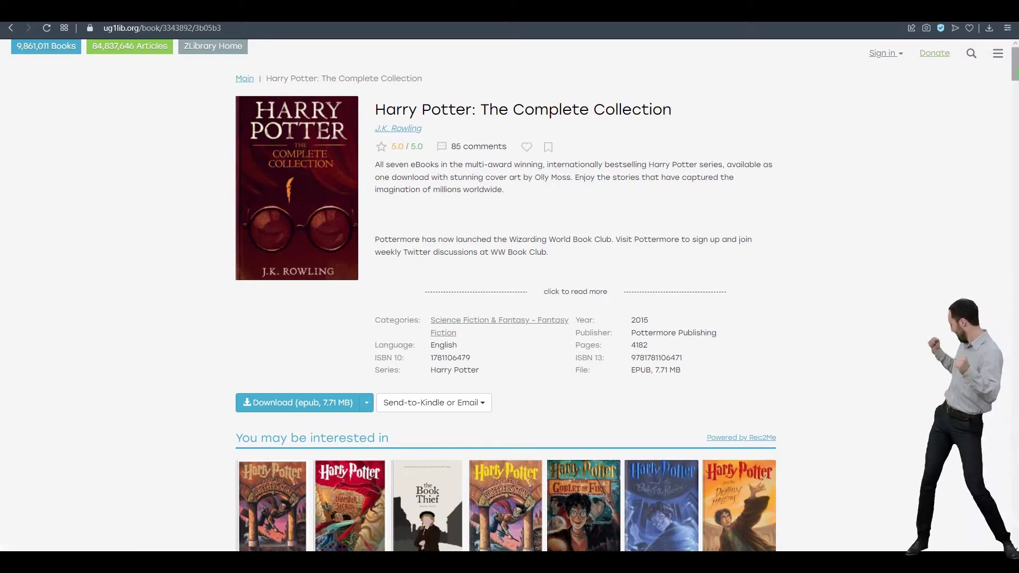
Pick the 20.83 MB pdf format from the Download button's format list.
scroll(1013, 97, down, 7)
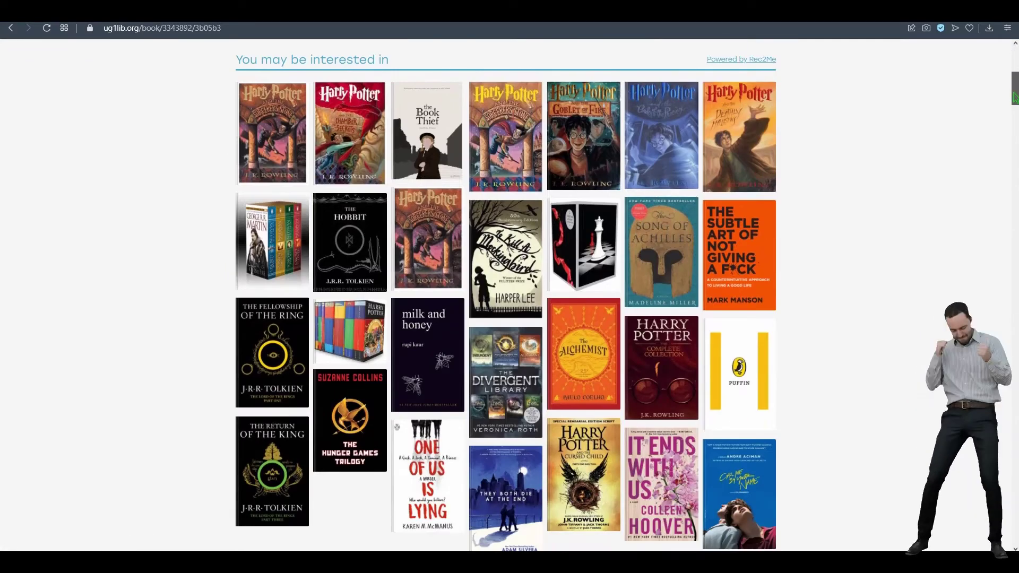
scroll(1013, 97, up, 7)
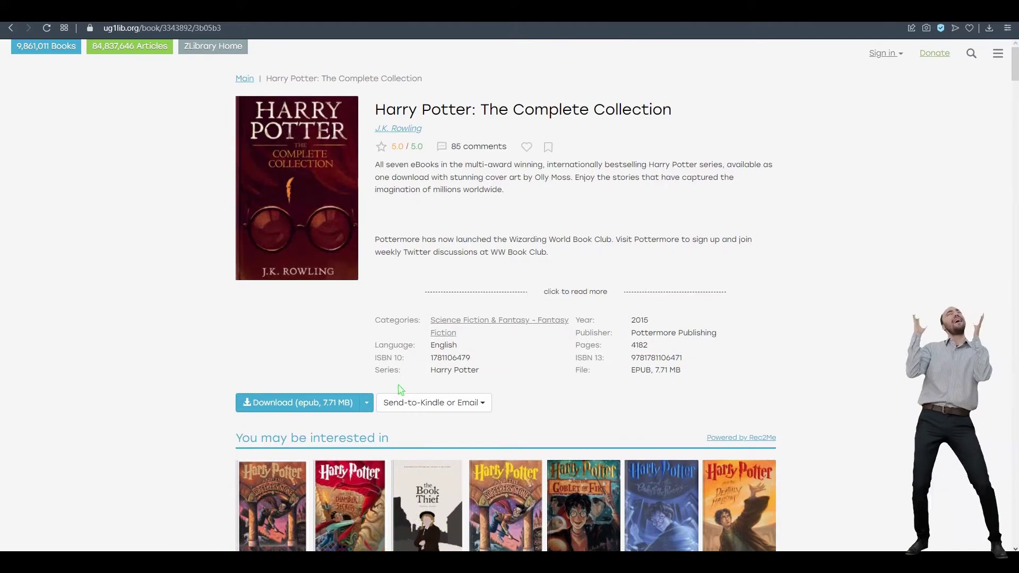
click(367, 403)
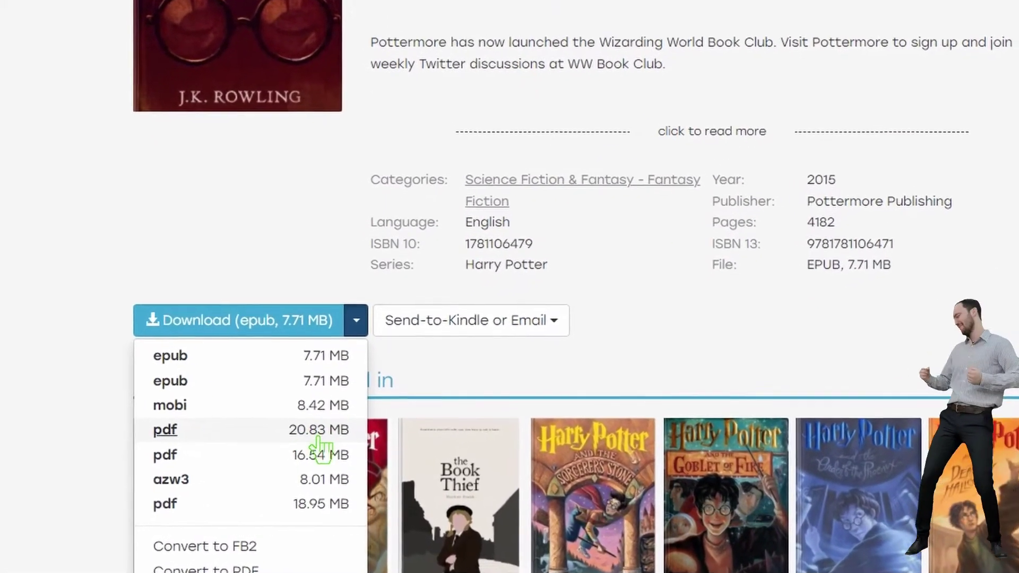
click(318, 432)
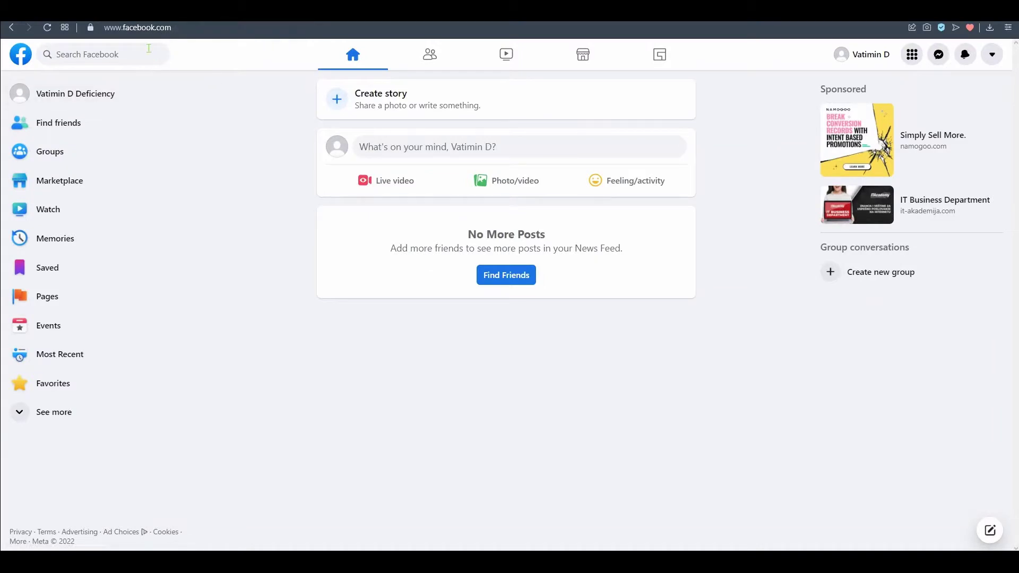
Search Facebook for 'ebooks' and open the e-Books group.
click(100, 55)
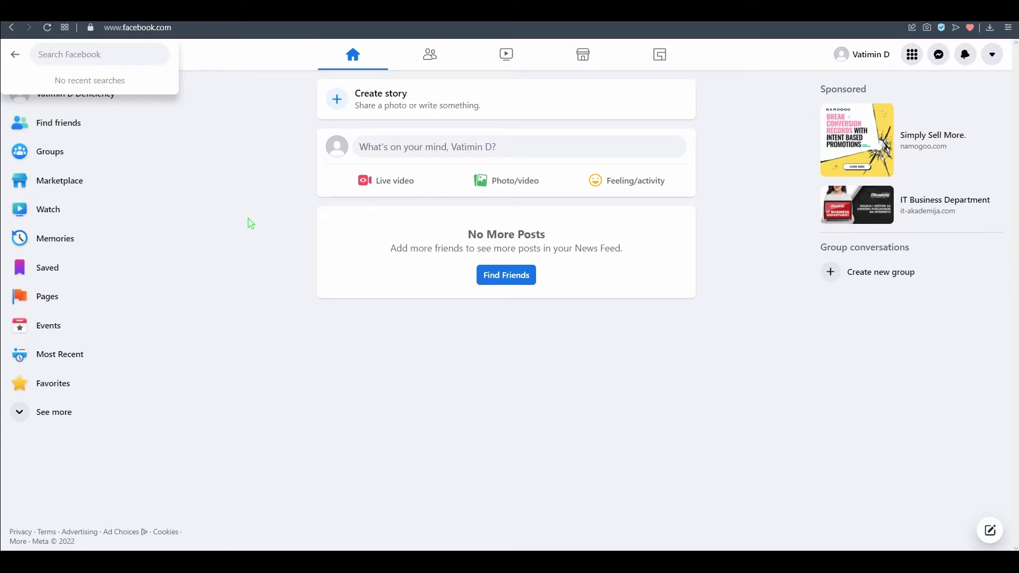
text(eb)
text(ooks)
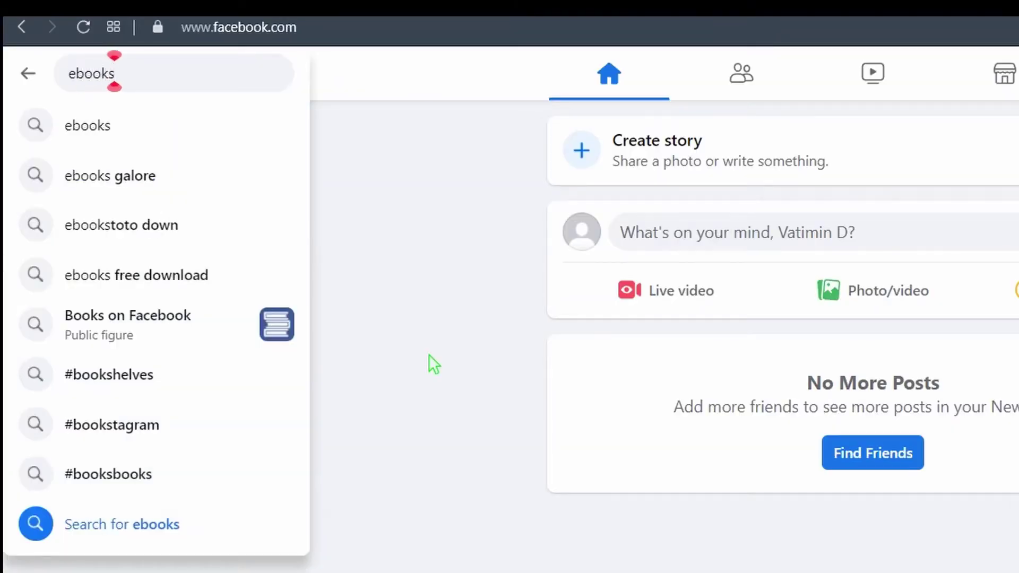
key(Return)
click(484, 102)
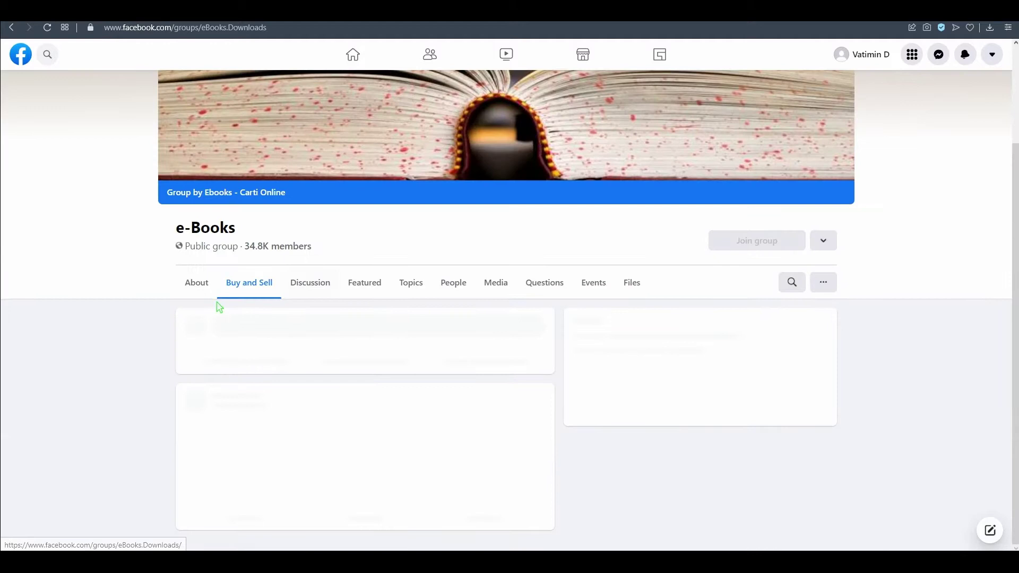
Open the group's About section and view its full list of 34,774 members.
scroll(191, 281, down, 2)
click(204, 180)
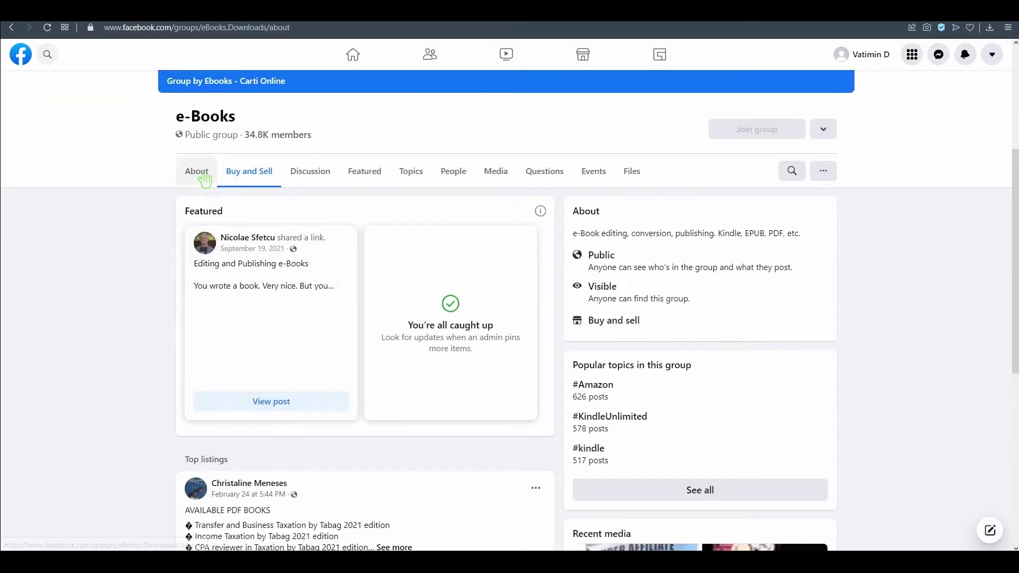
scroll(205, 181, down, 2)
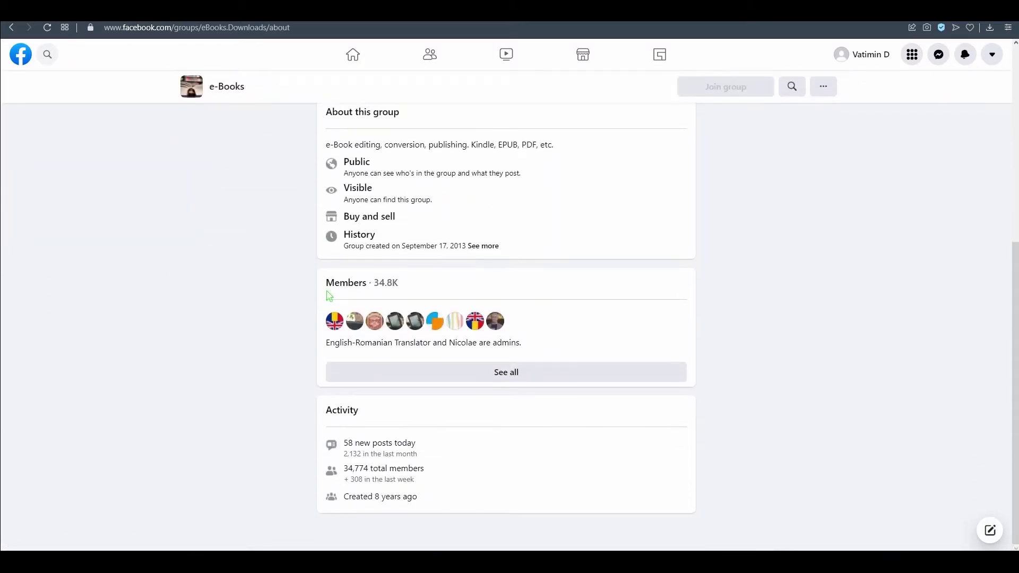
click(391, 374)
scroll(380, 350, down, 3)
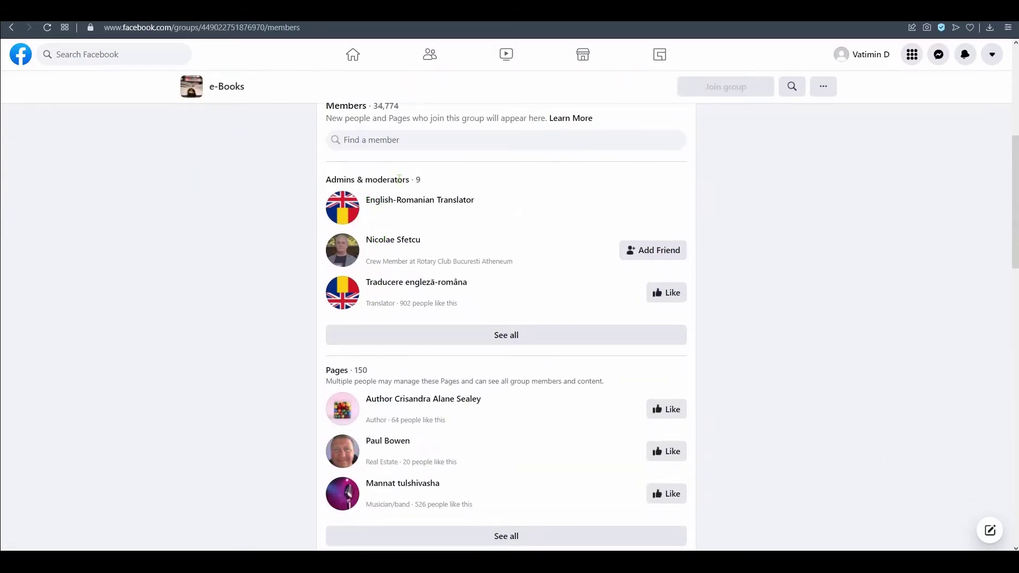
scroll(419, 212, up, 2)
scroll(460, 345, down, 1)
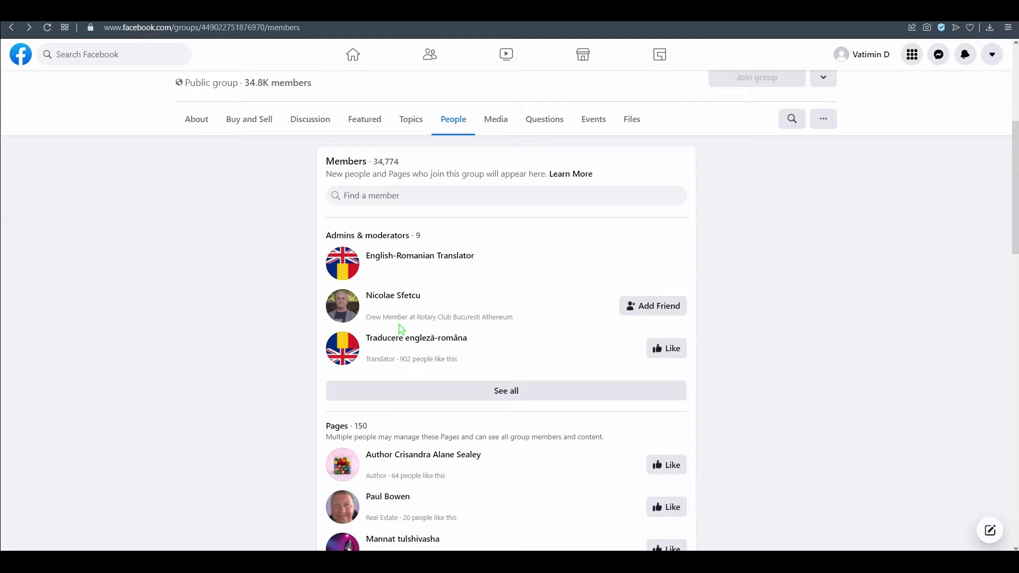
scroll(356, 381, up, 1)
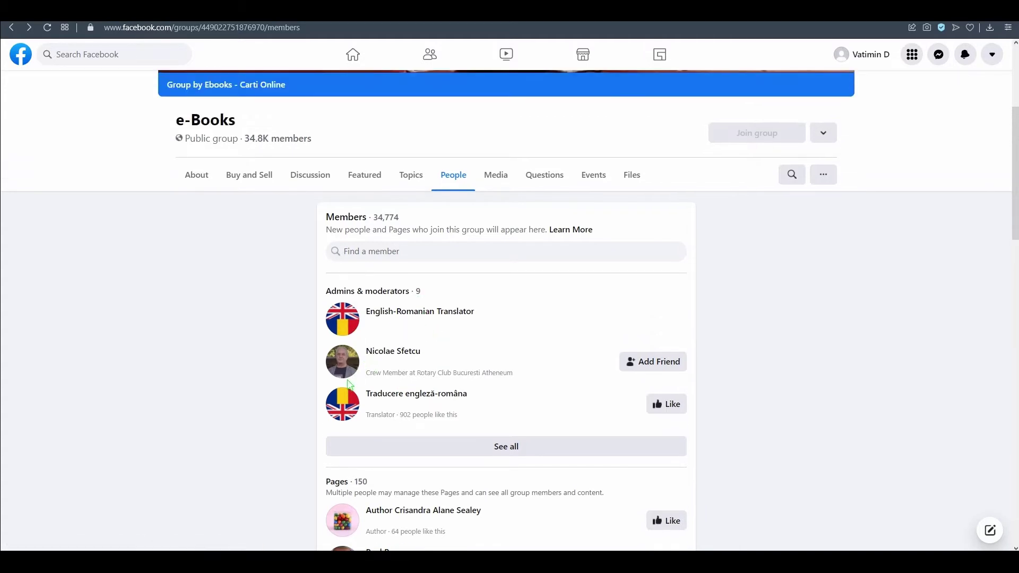
scroll(477, 382, down, 1)
scroll(623, 380, up, 2)
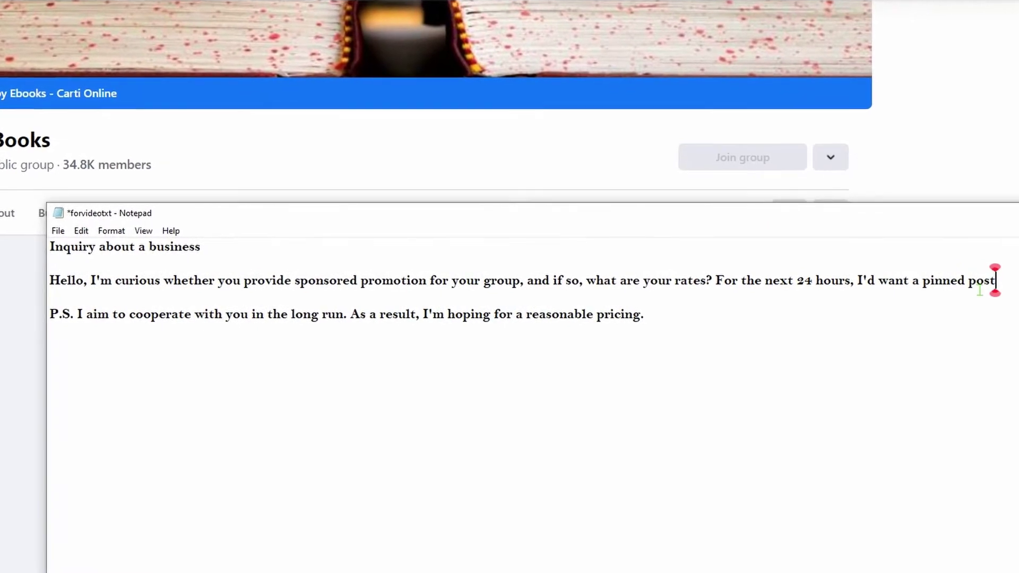
Place the cursor after 'pricing' in the Notepad note, then minimize Notepad to show Facebook.
click(822, 314)
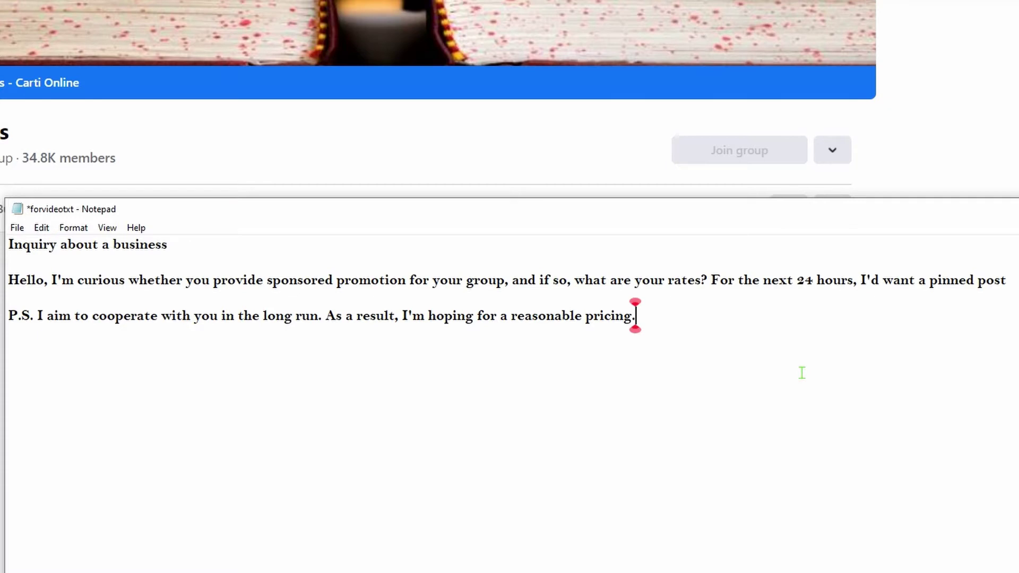
click(594, 161)
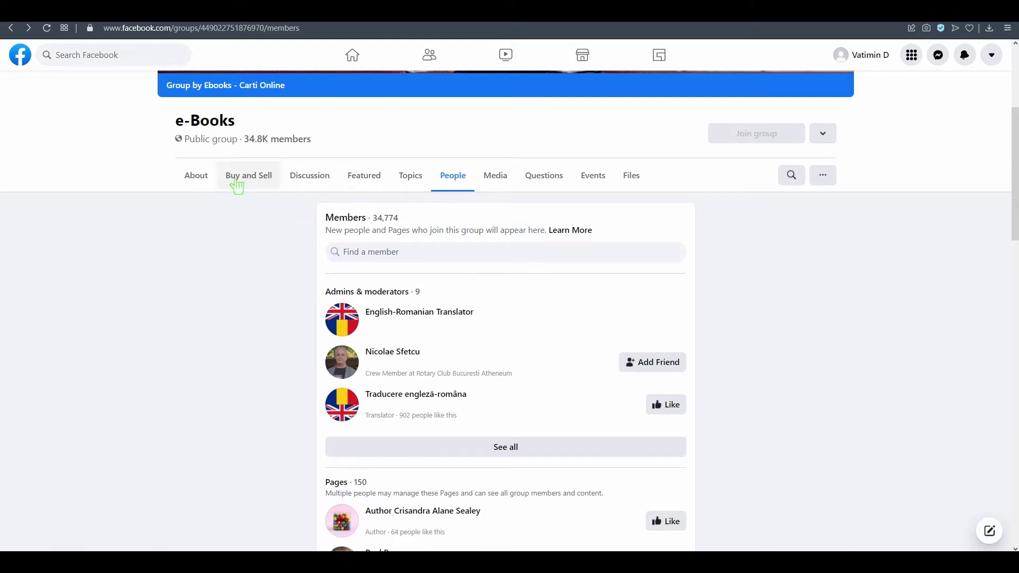
Browse the e-Books group's About and Buy and Sell tabs.
click(196, 176)
scroll(311, 357, down, 4)
scroll(292, 318, up, 8)
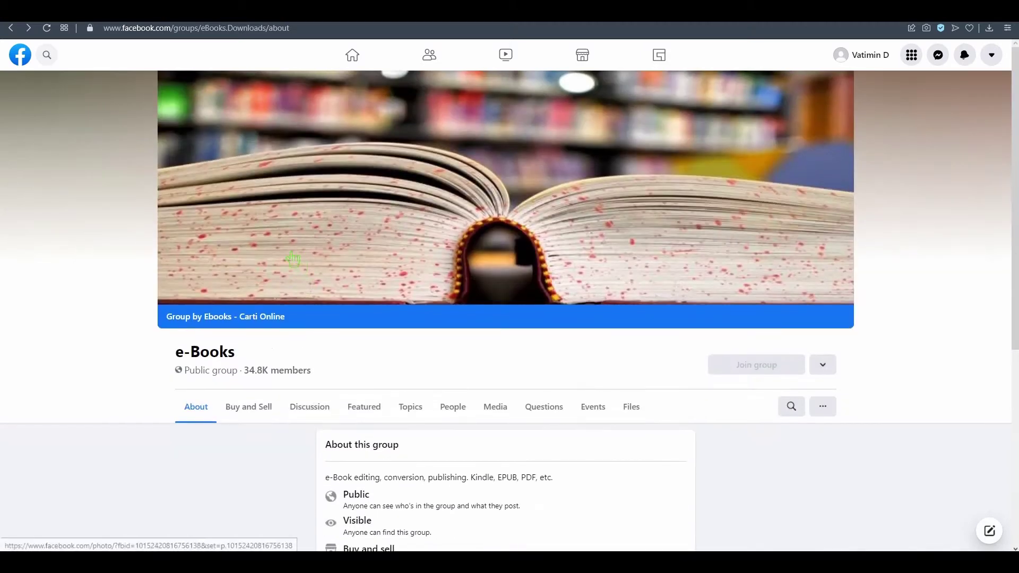
click(252, 429)
scroll(295, 323, down, 1)
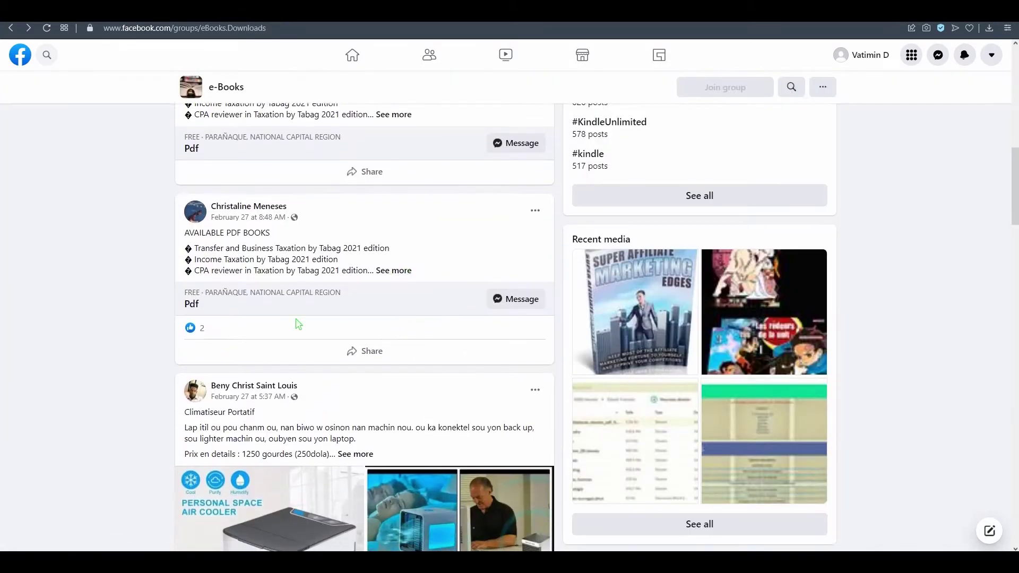
scroll(280, 348, up, 2)
scroll(279, 348, down, 12)
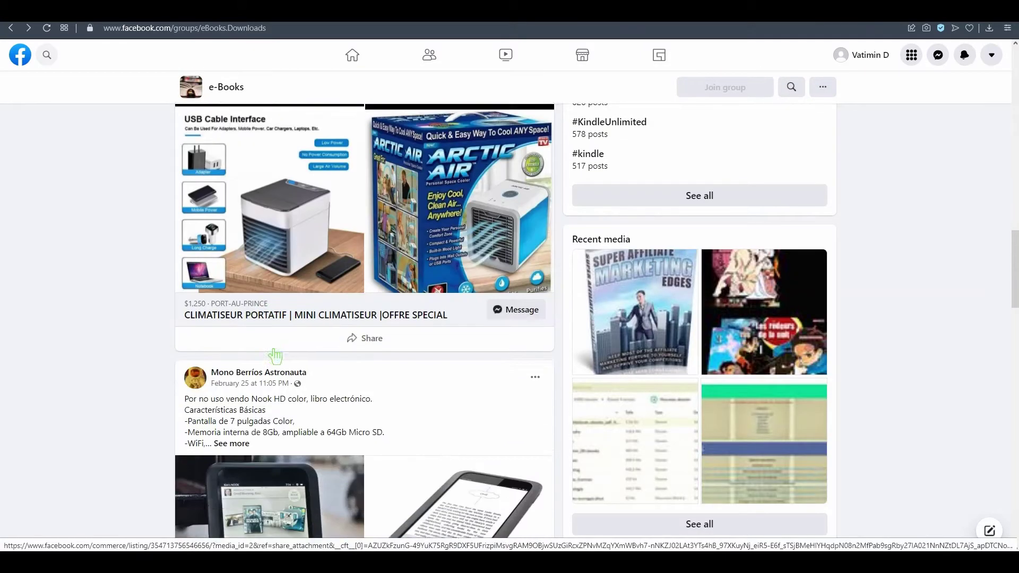
scroll(273, 348, down, 1)
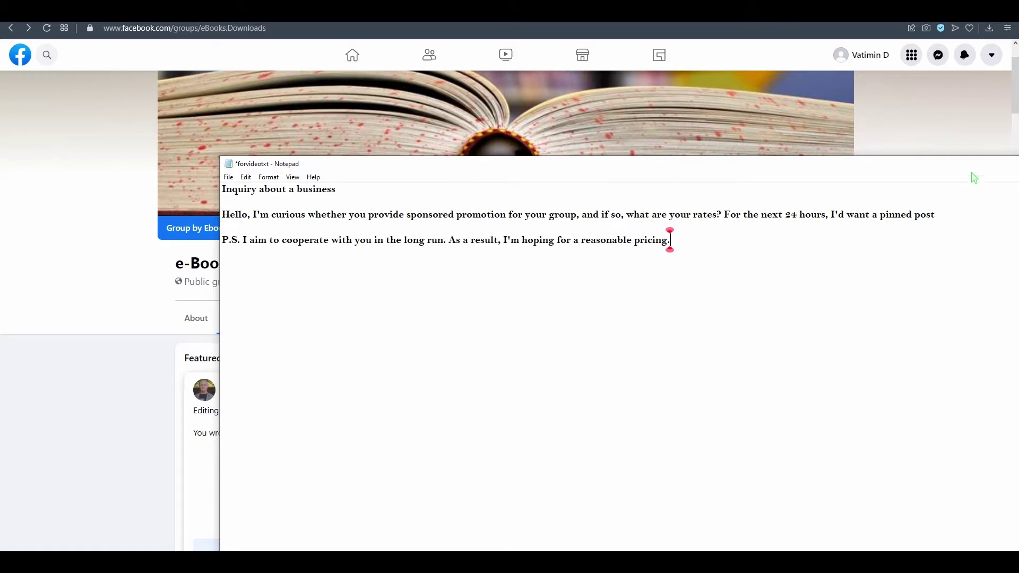
Move the Notepad window aside, hide it, and show the group's members list.
drag(946, 157, 702, 157)
click(821, 152)
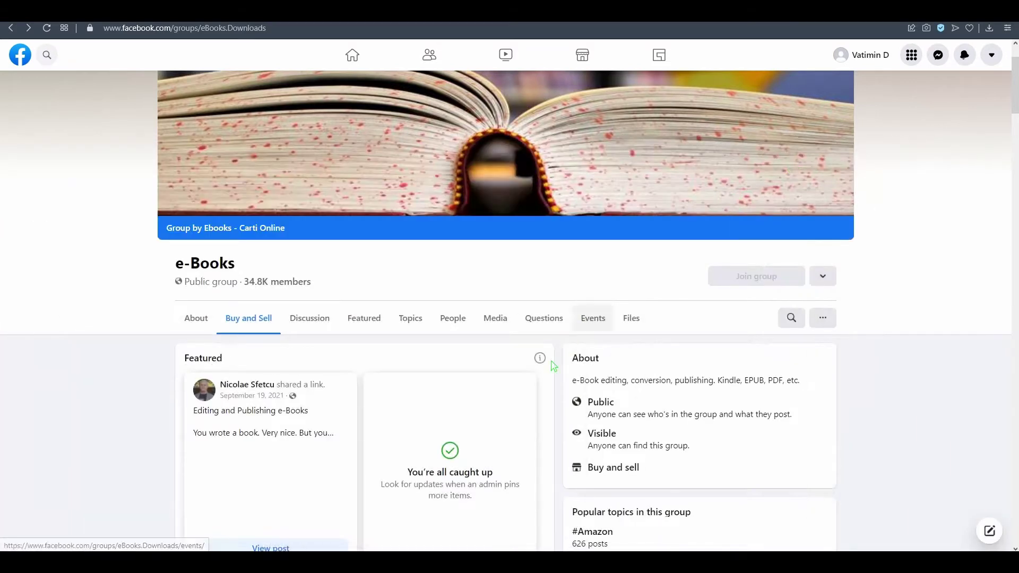
click(452, 317)
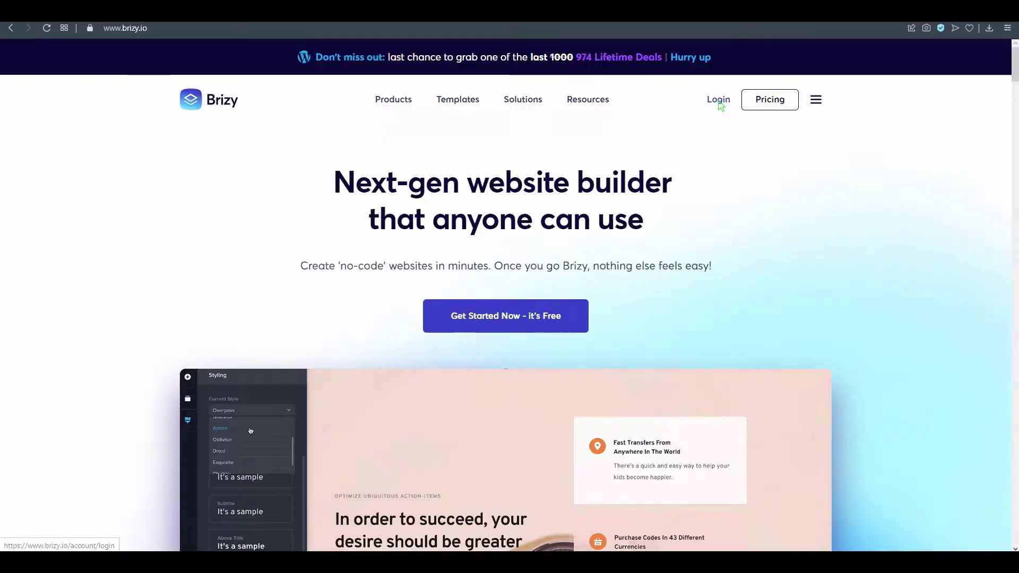
Log in to Brizy and go to the Brizy Cloud projects dashboard.
click(717, 99)
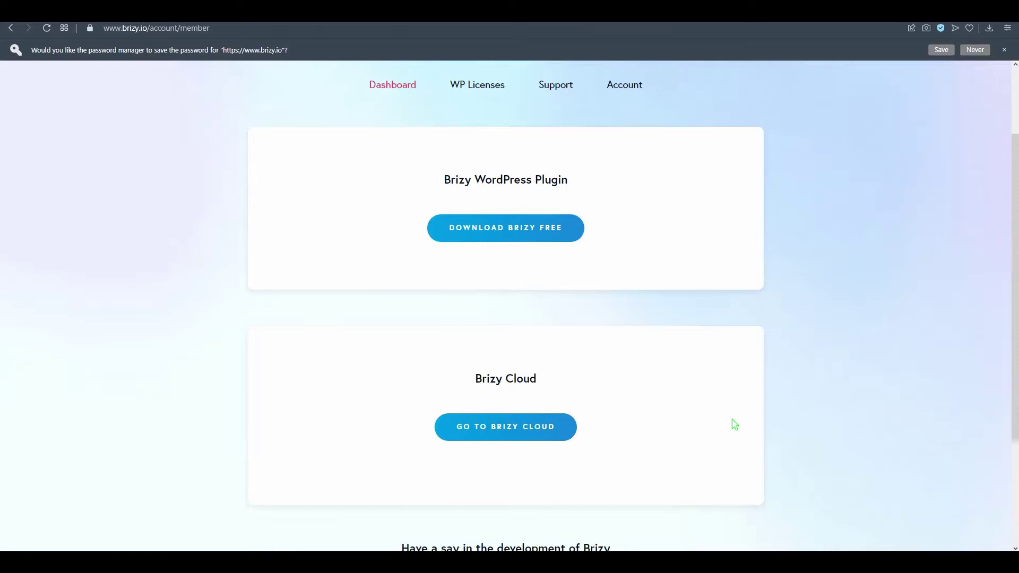
scroll(728, 404, down, 1)
scroll(730, 392, up, 3)
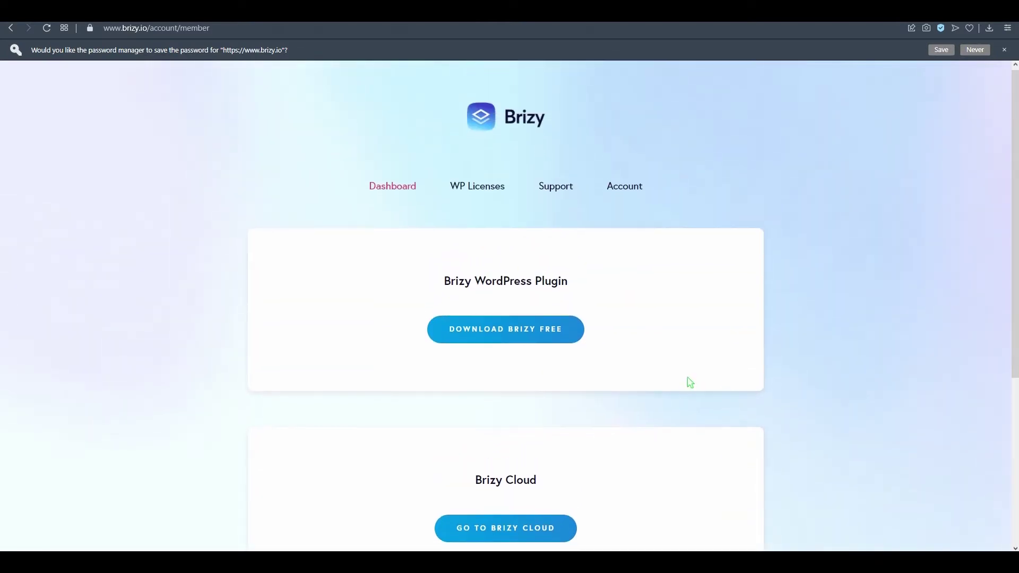
scroll(690, 382, down, 2)
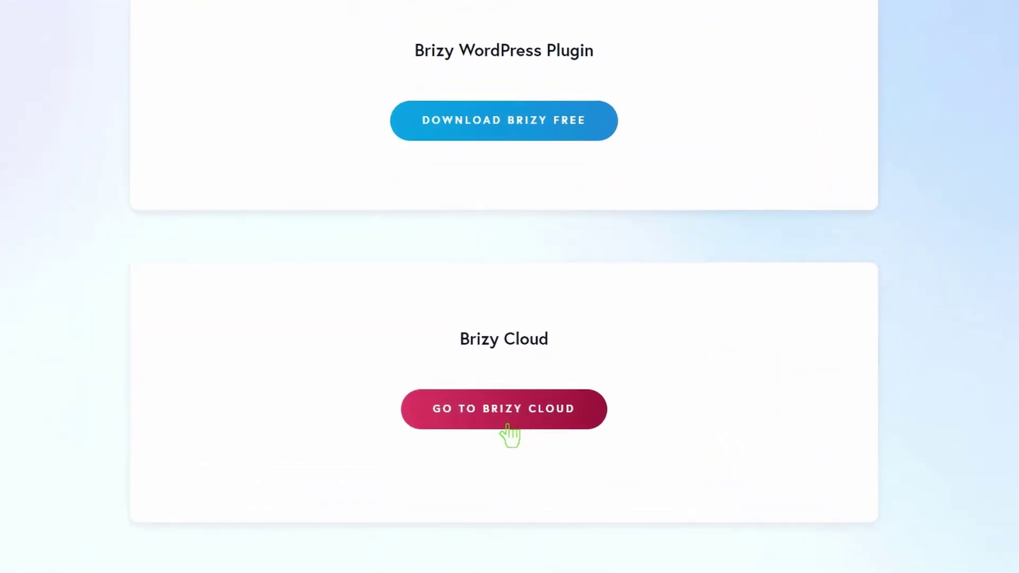
click(507, 422)
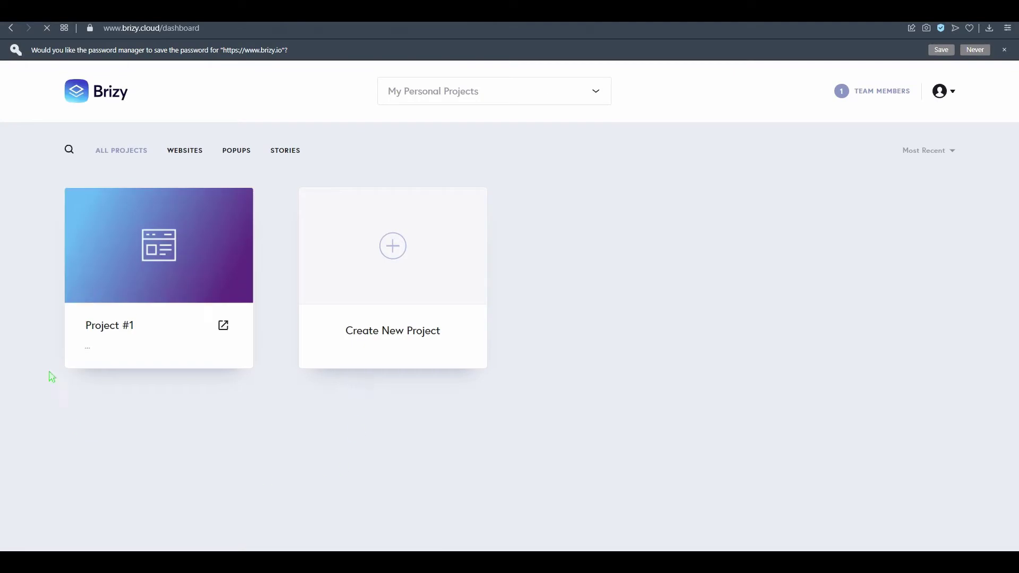
Preview Project #1's published Harry Potter download page at ebookfree.brizy.site.
mouse_move(132, 353)
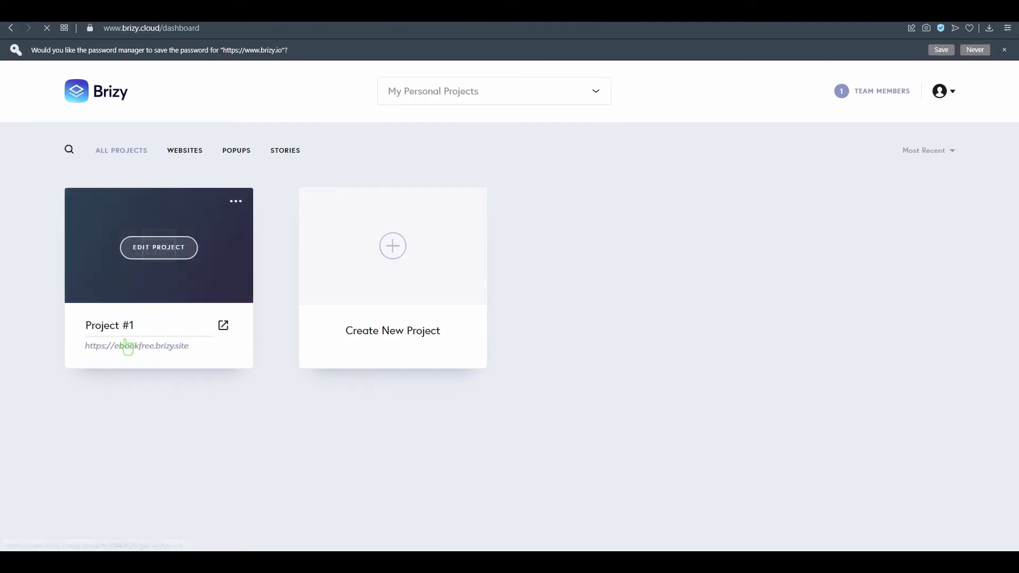
click(224, 325)
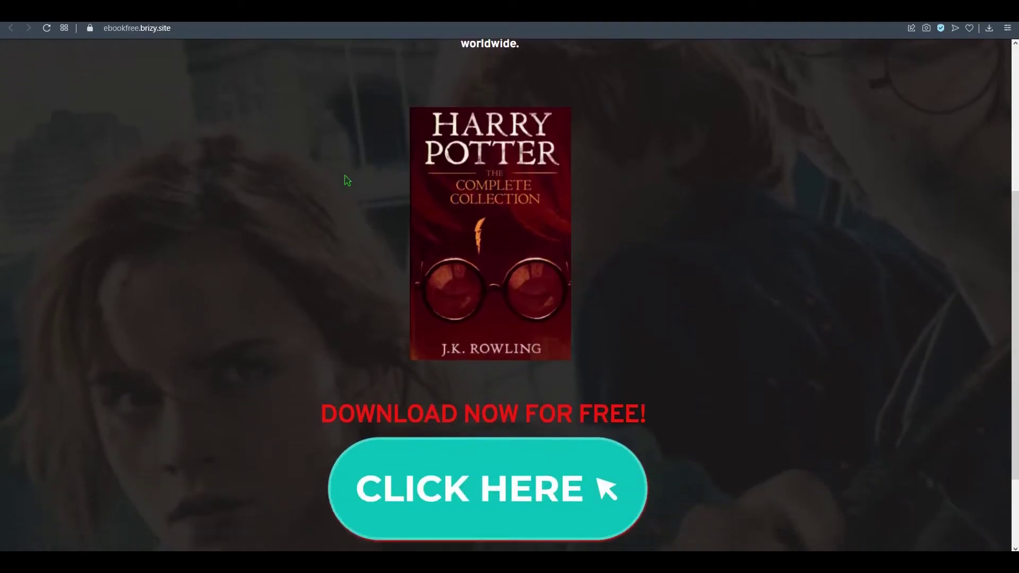
scroll(341, 345, down, 3)
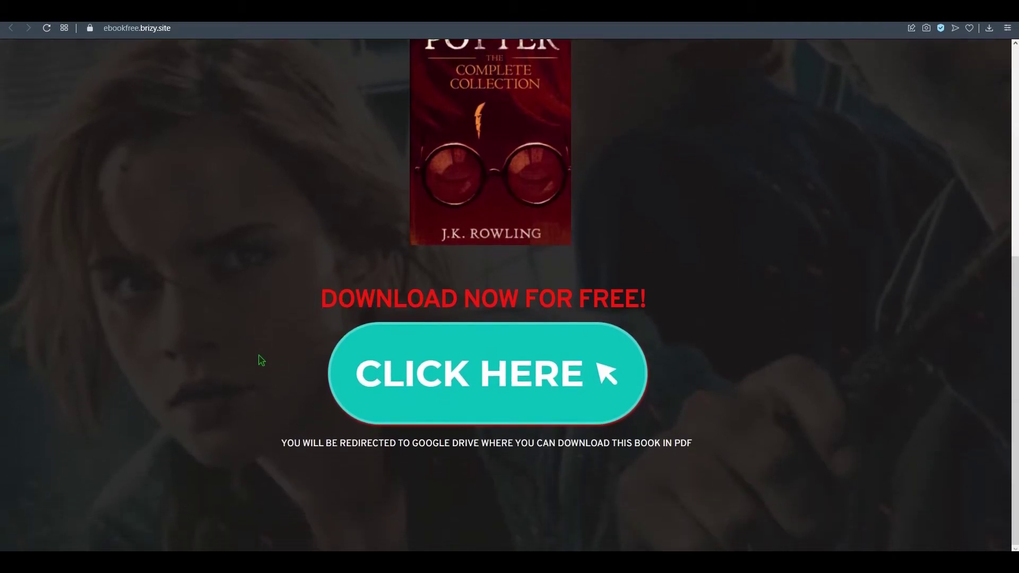
scroll(261, 360, up, 6)
scroll(462, 305, down, 2)
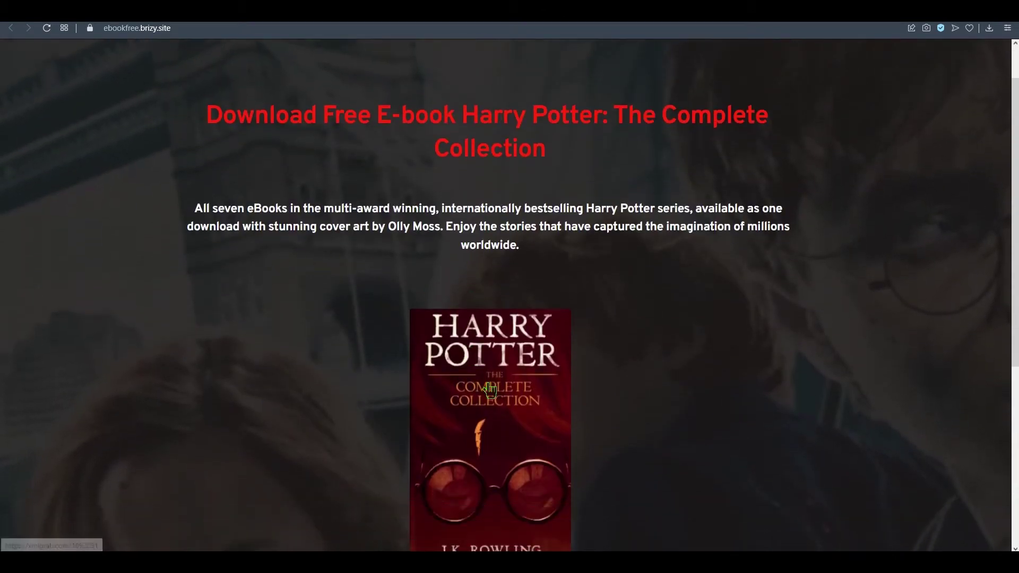
scroll(483, 319, up, 2)
scroll(476, 257, down, 6)
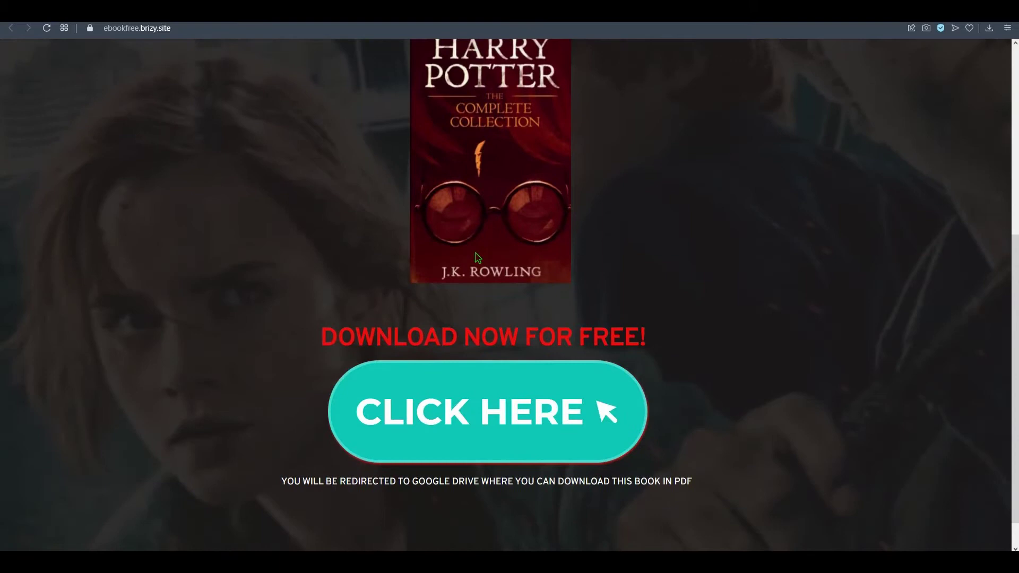
scroll(476, 258, up, 4)
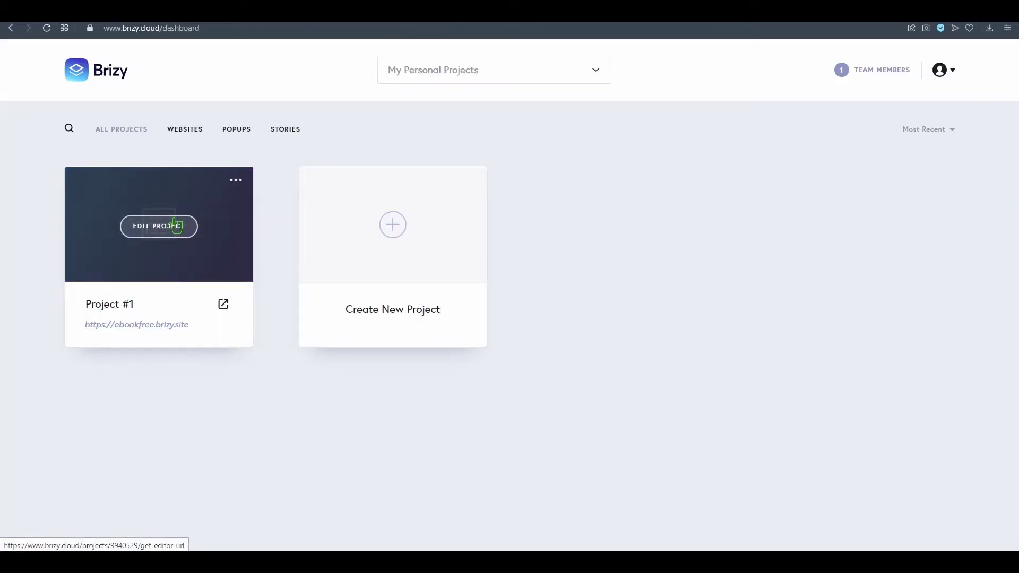
Create a new Website & Landing Page project and open the Blocks library for its empty page.
click(433, 242)
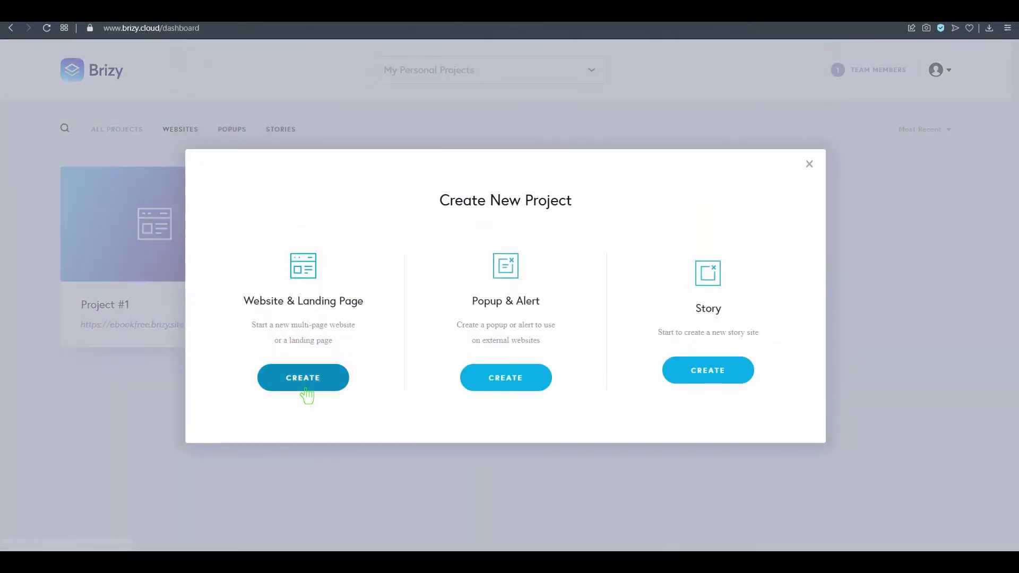
click(304, 390)
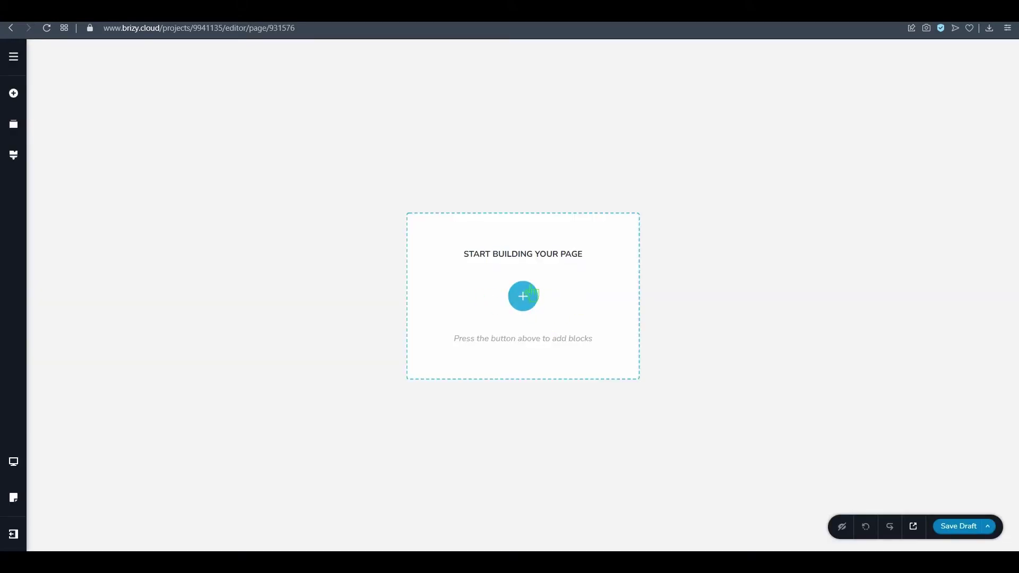
click(531, 295)
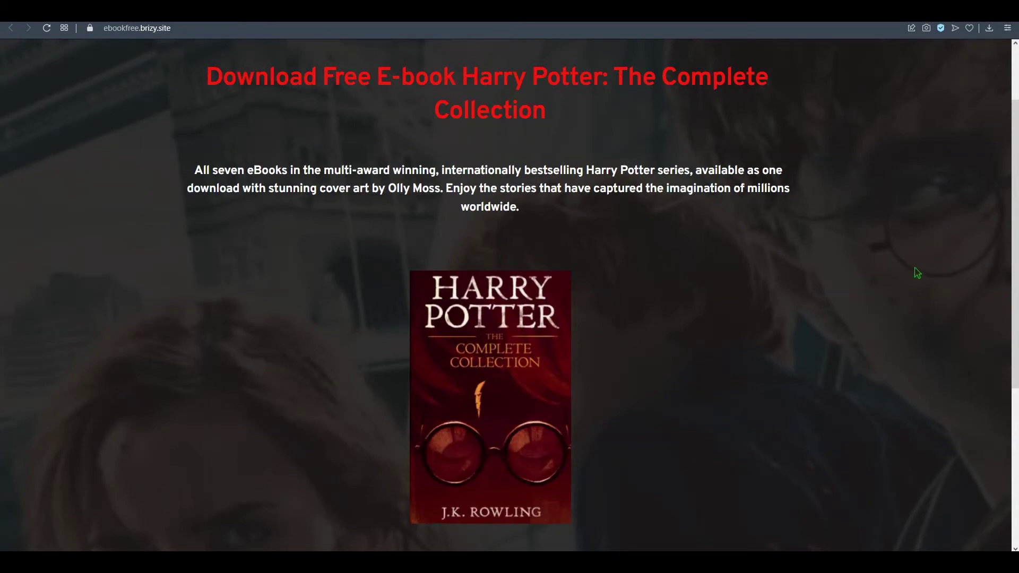
Scroll through the published ebookfree.brizy.site page with the Harry Potter cover and DOWNLOAD NOW FOR FREE! heading.
scroll(848, 276, down, 4)
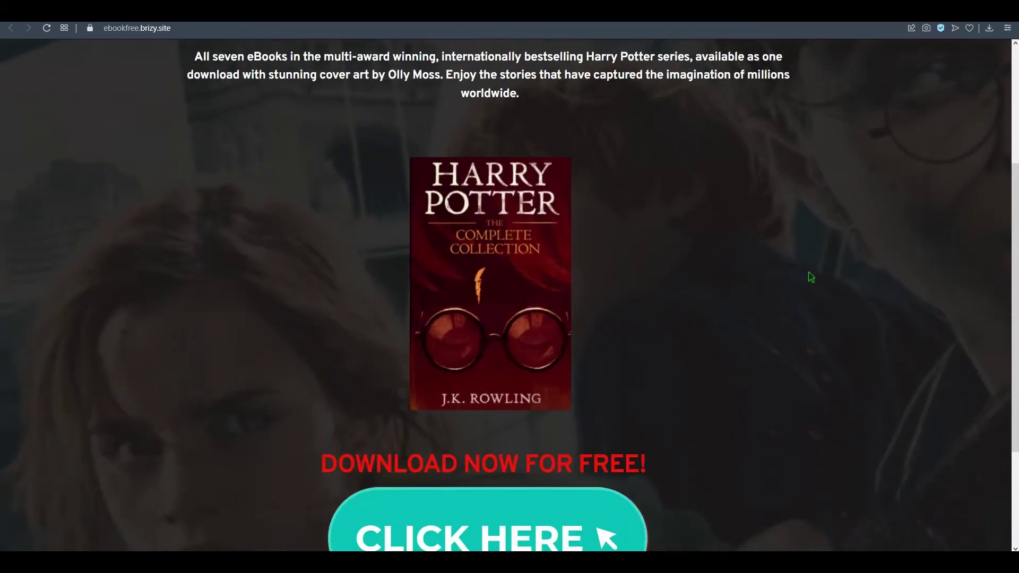
scroll(716, 363, up, 6)
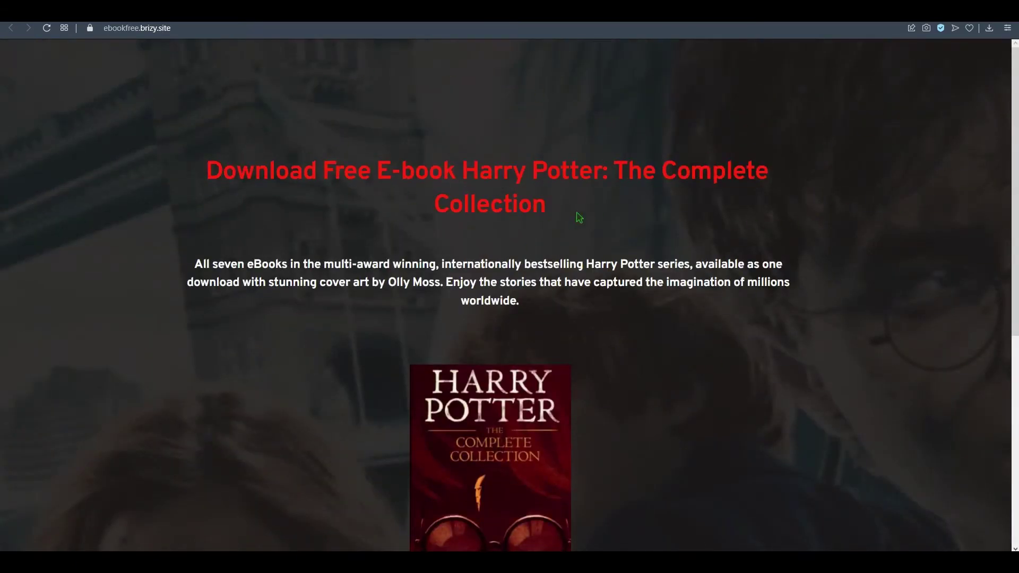
scroll(801, 161, down, 5)
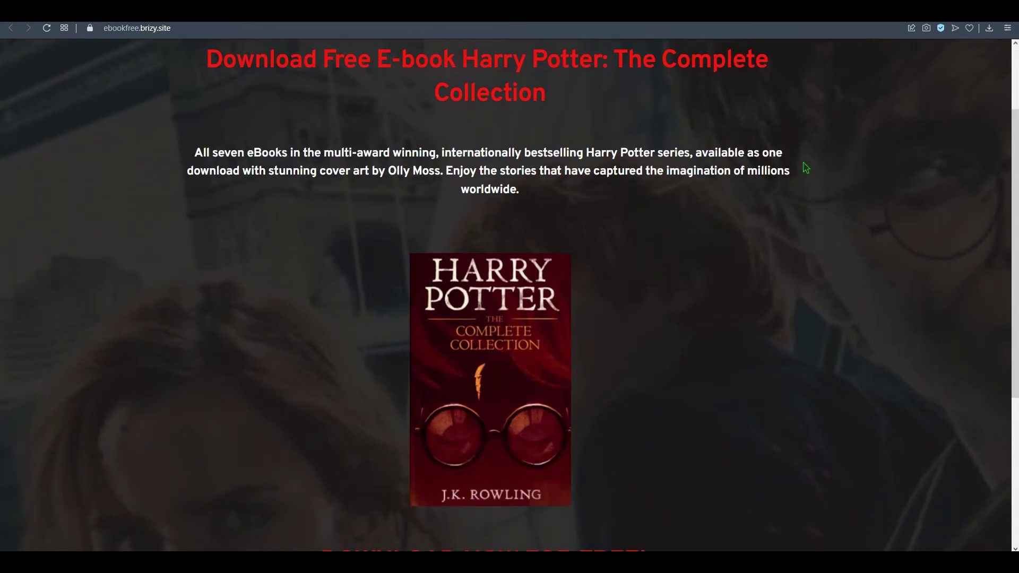
scroll(711, 375, down, 1)
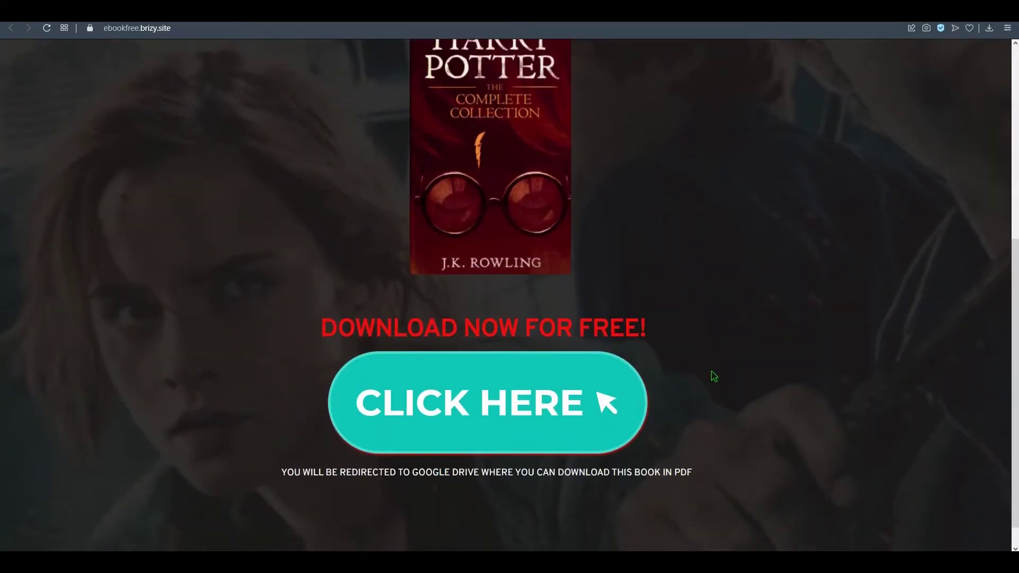
scroll(698, 472, up, 4)
scroll(444, 219, down, 2)
scroll(444, 220, up, 4)
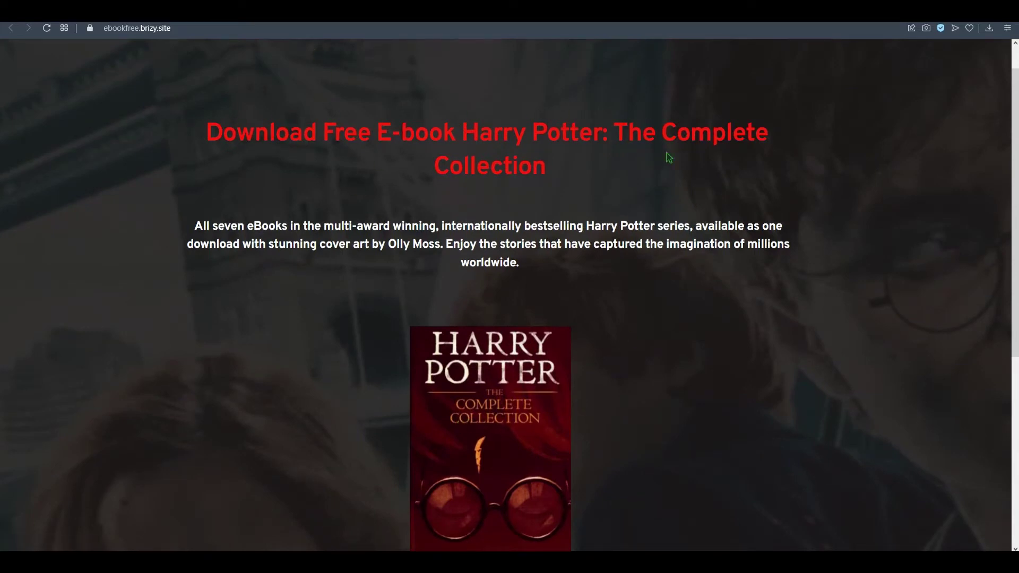
scroll(398, 244, down, 5)
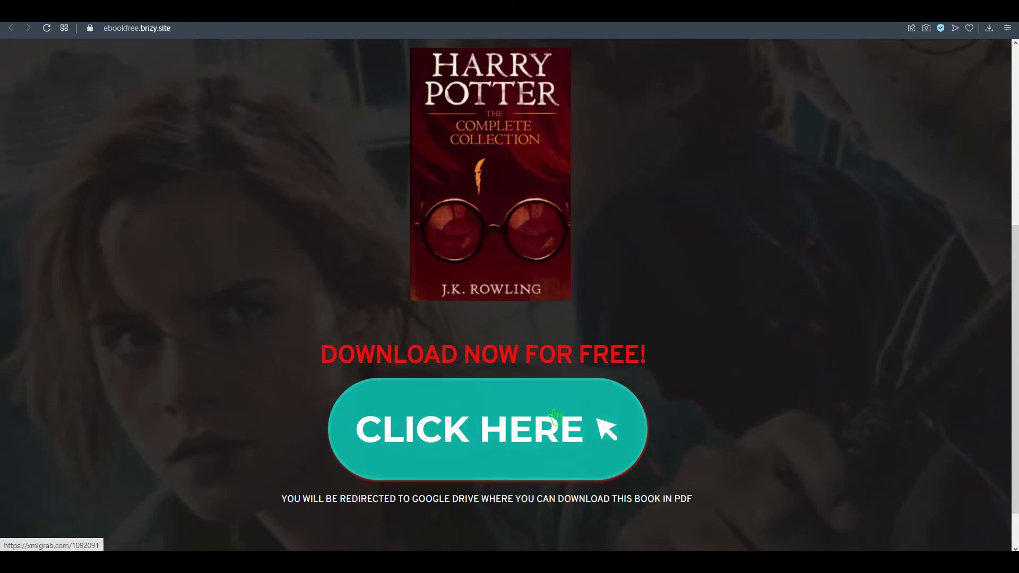
scroll(480, 277, down, 1)
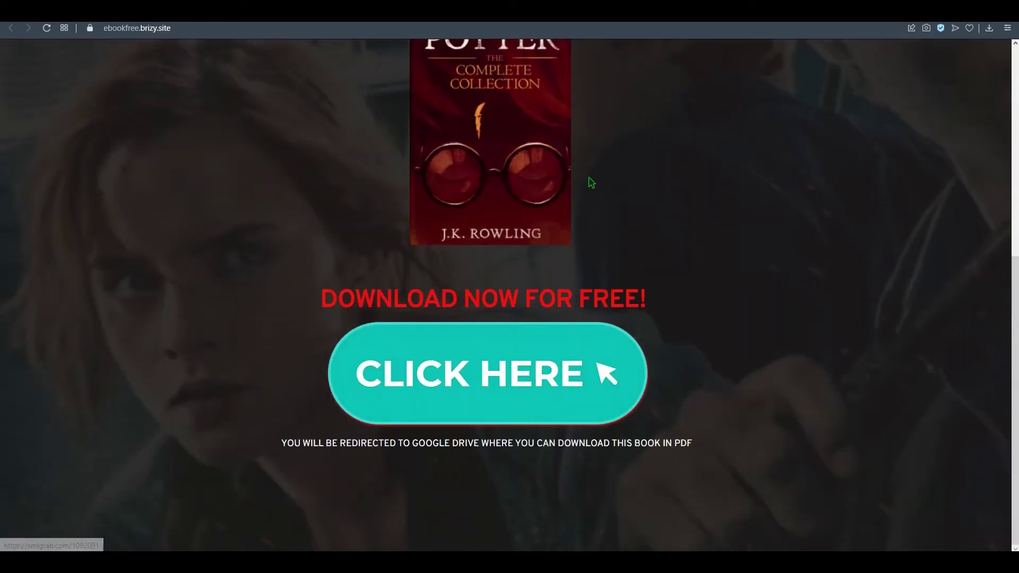
scroll(531, 212, up, 7)
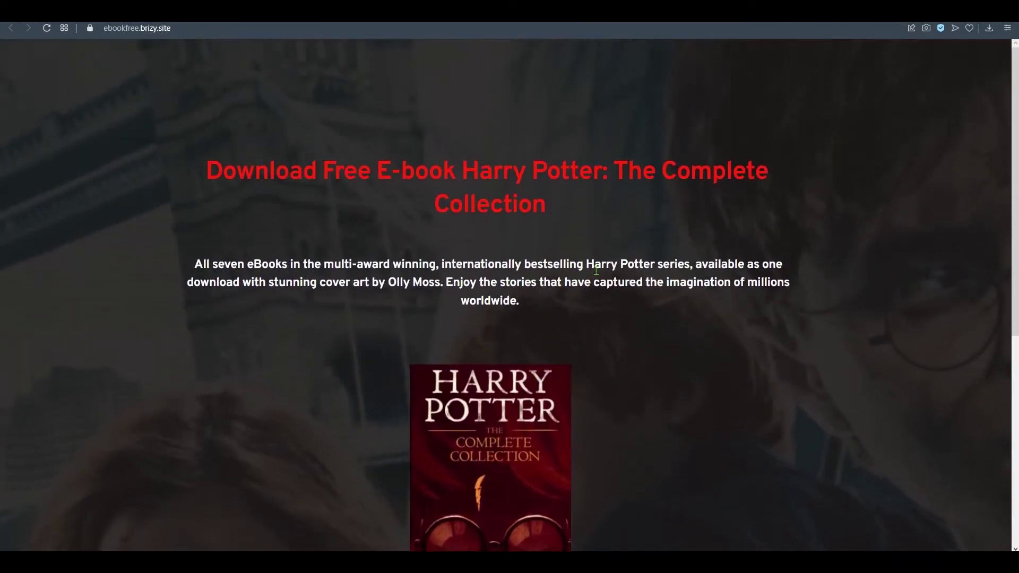
scroll(775, 308, down, 5)
scroll(763, 278, down, 1)
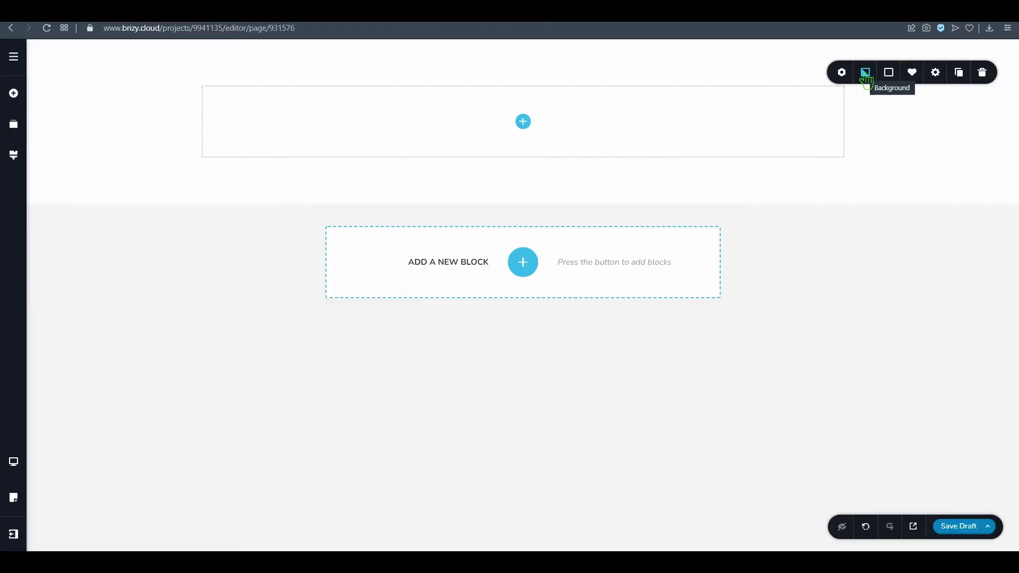
Try the empty section's background settings, block library and elements panel without adding anything.
click(865, 74)
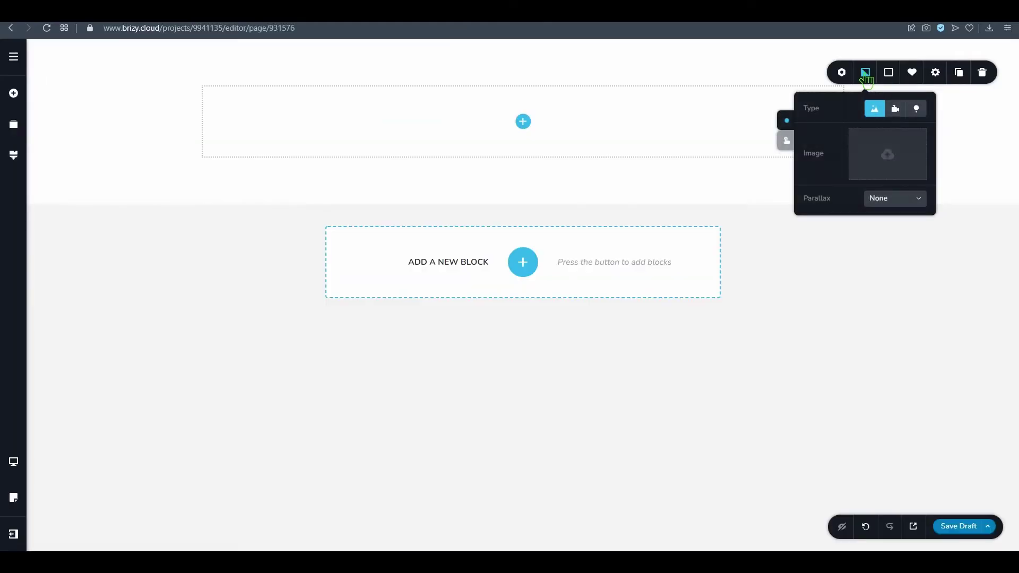
click(838, 250)
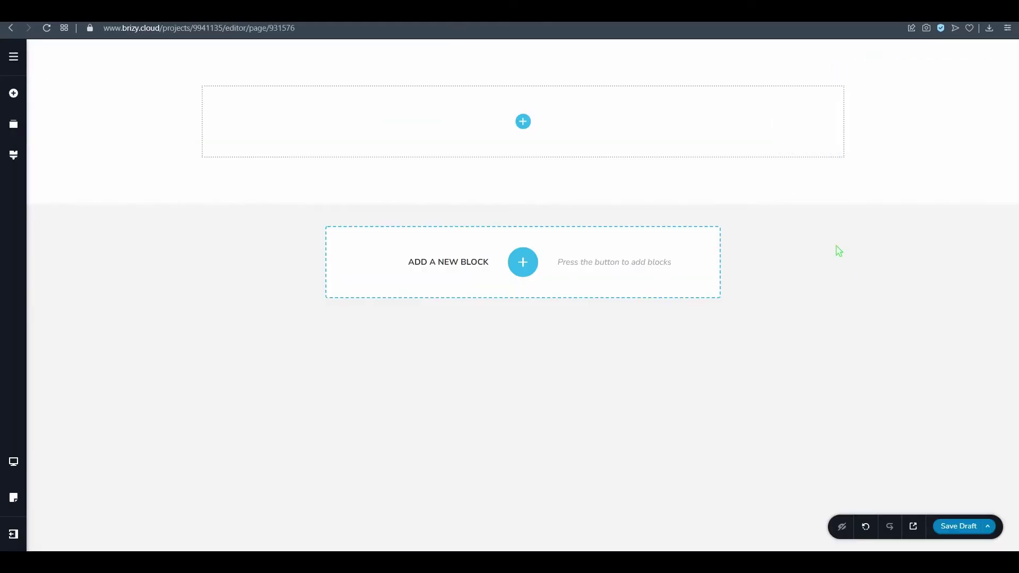
click(535, 262)
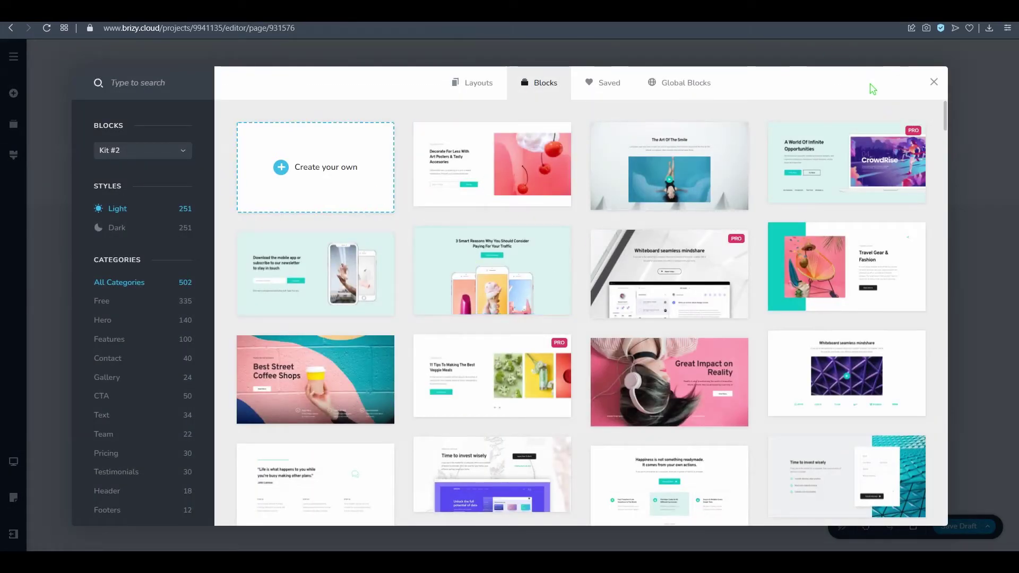
click(934, 82)
click(15, 93)
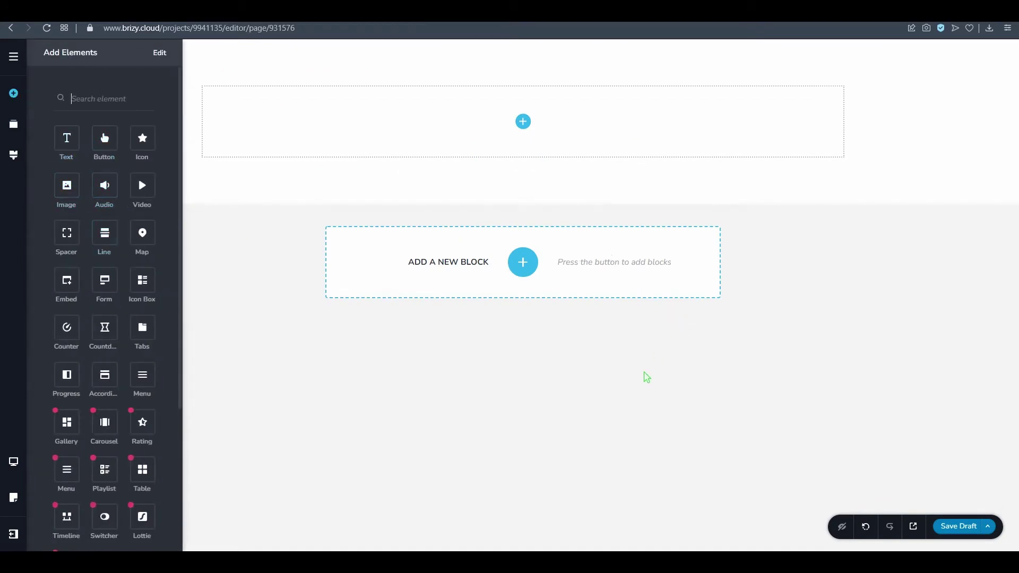
click(522, 261)
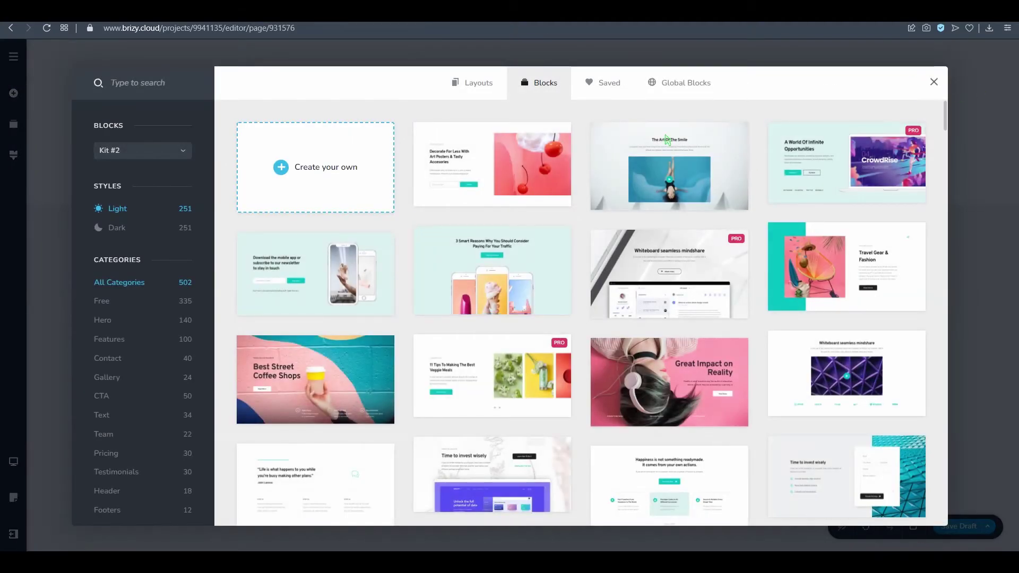
click(933, 82)
click(12, 94)
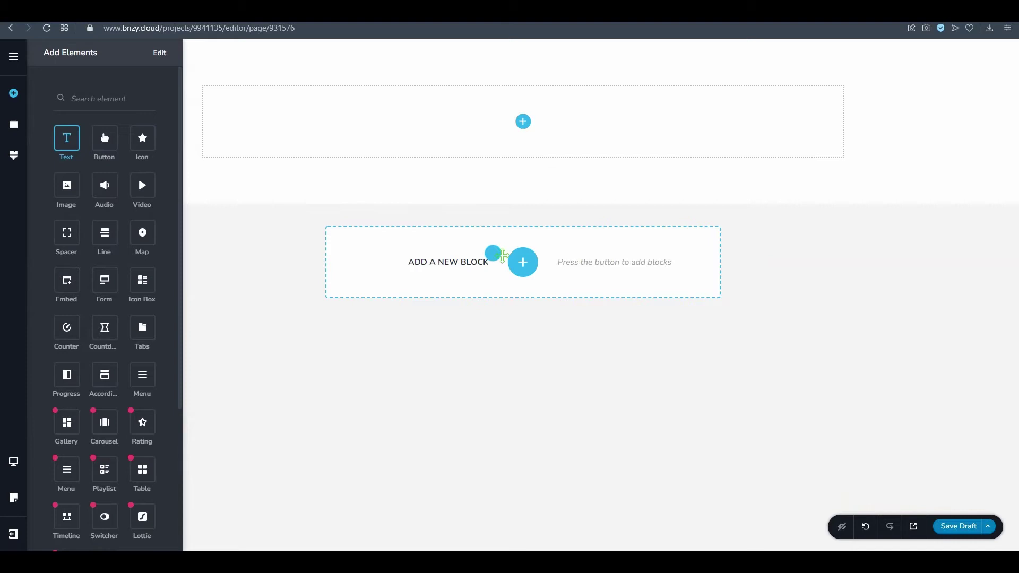
drag(503, 255, 513, 257)
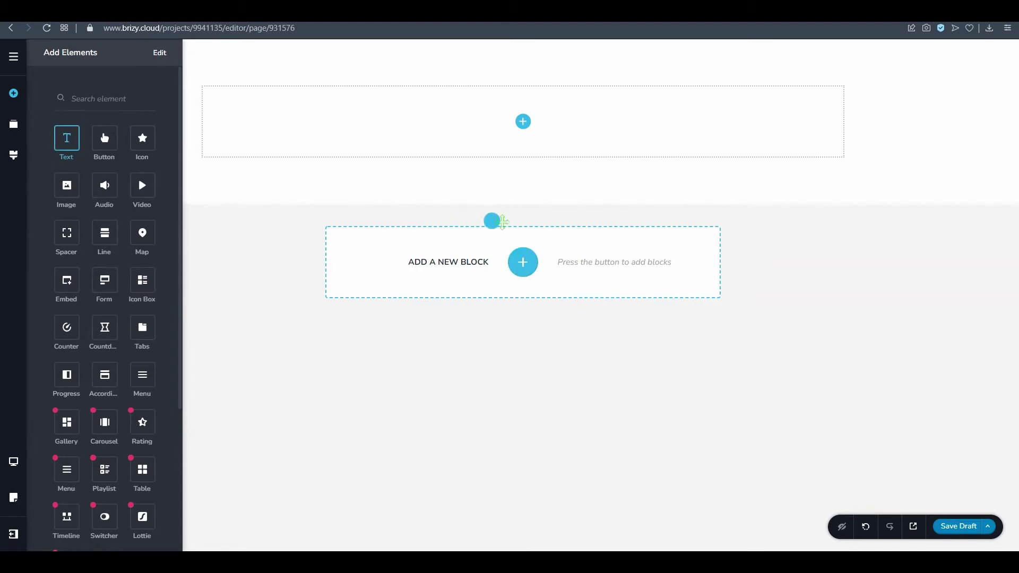
Add a blank custom block and drop a Text element with placeholder copy into it.
click(522, 263)
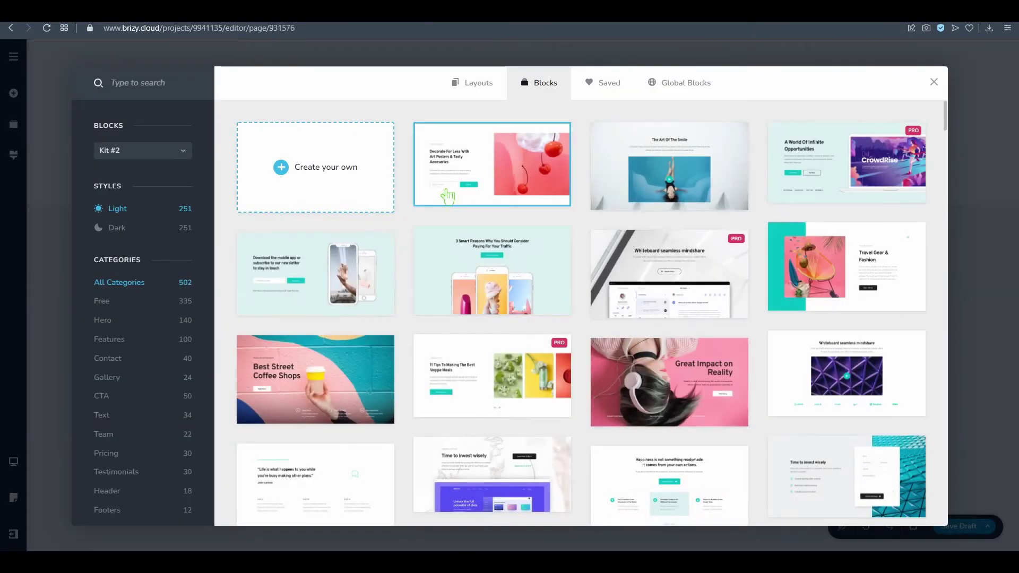
click(336, 164)
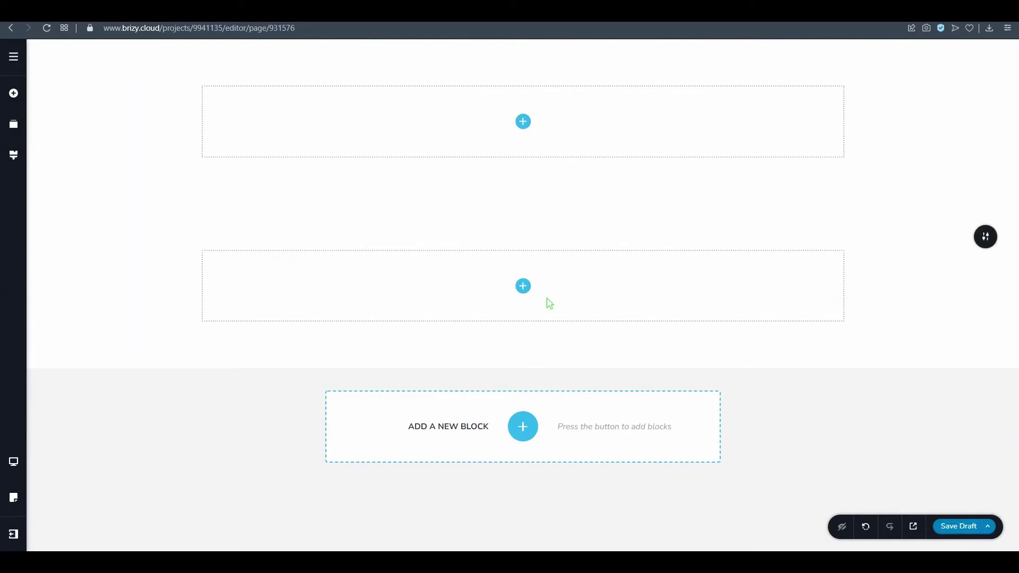
click(523, 286)
drag(66, 138, 478, 273)
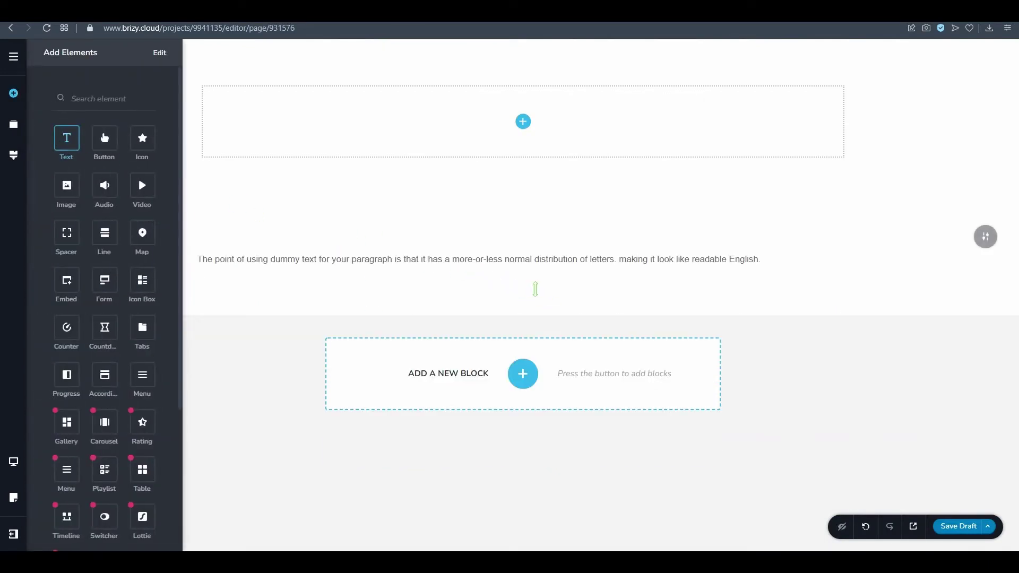
click(445, 260)
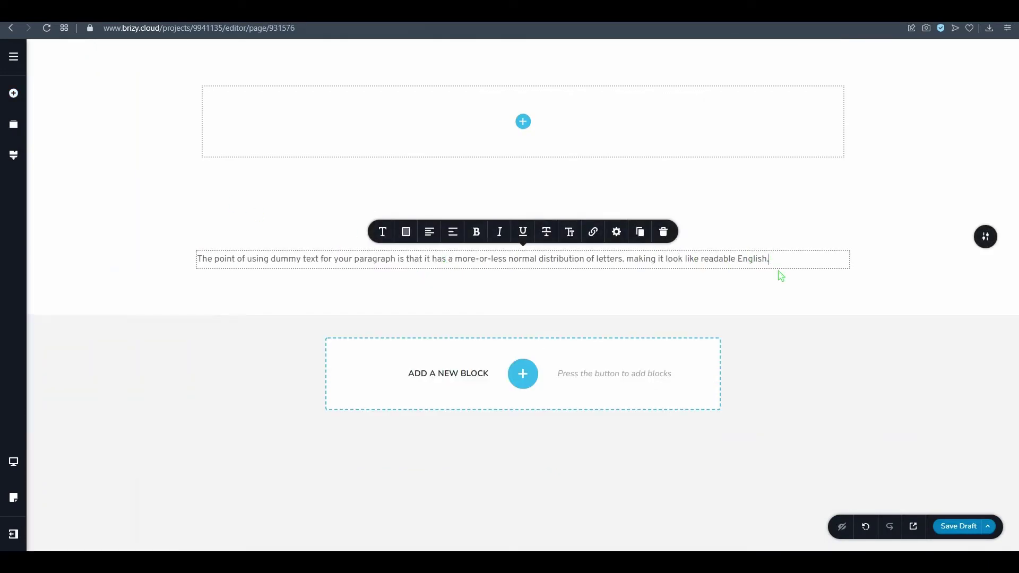
Cycle the paragraph through center, right and justified alignment, and view colour and typography options.
click(430, 234)
click(431, 233)
click(430, 233)
click(406, 236)
click(386, 235)
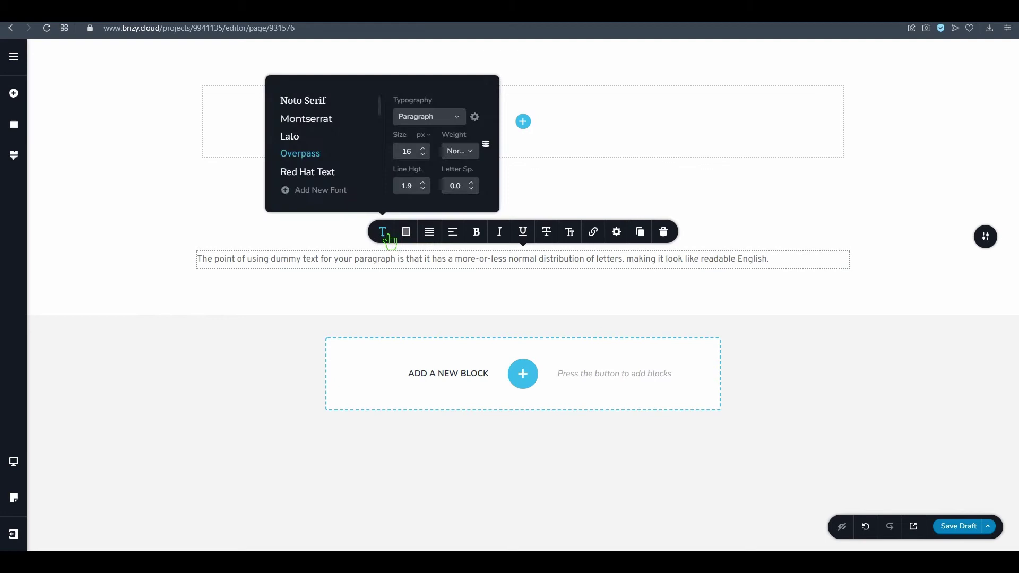
click(383, 237)
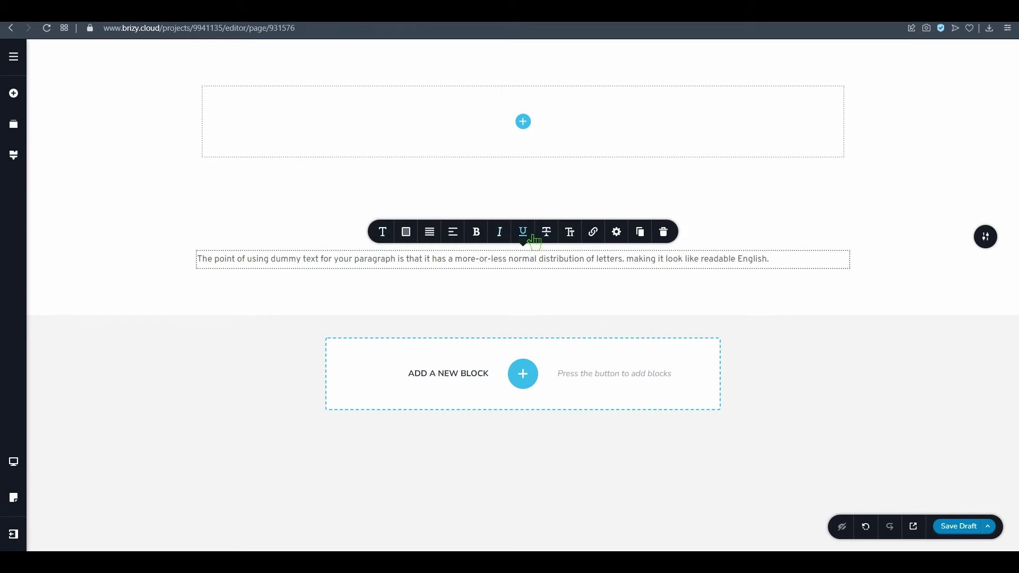
Toggle underline and bold on and off, then check the paragraph's link and extra settings.
click(533, 239)
click(523, 236)
click(478, 233)
click(477, 234)
click(521, 239)
click(523, 240)
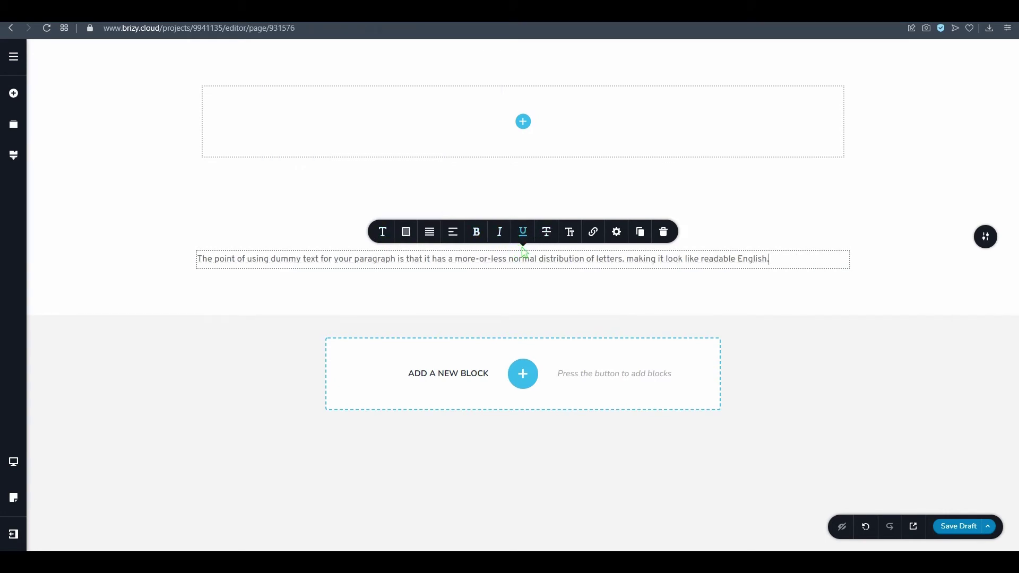
click(593, 234)
click(616, 231)
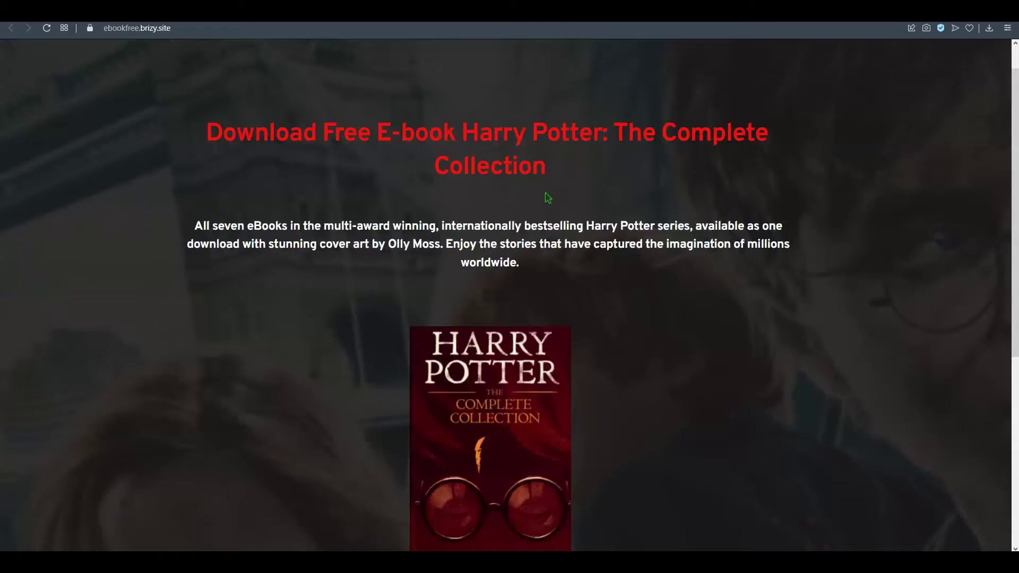
Test the published page's book cover link, which opens the 'Complete a Survey Below to Continue' locker.
scroll(556, 395, down, 5)
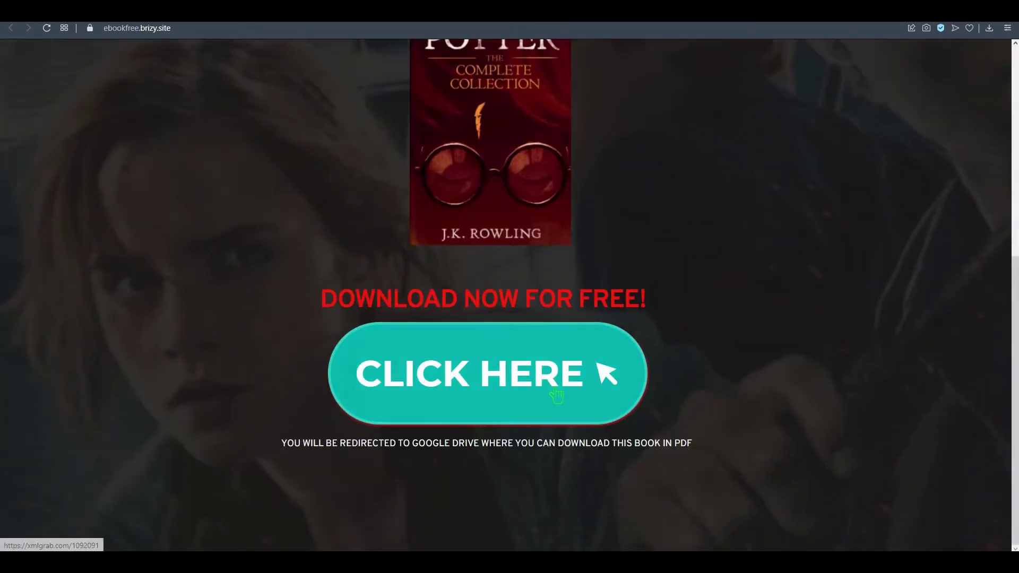
scroll(511, 325, up, 4)
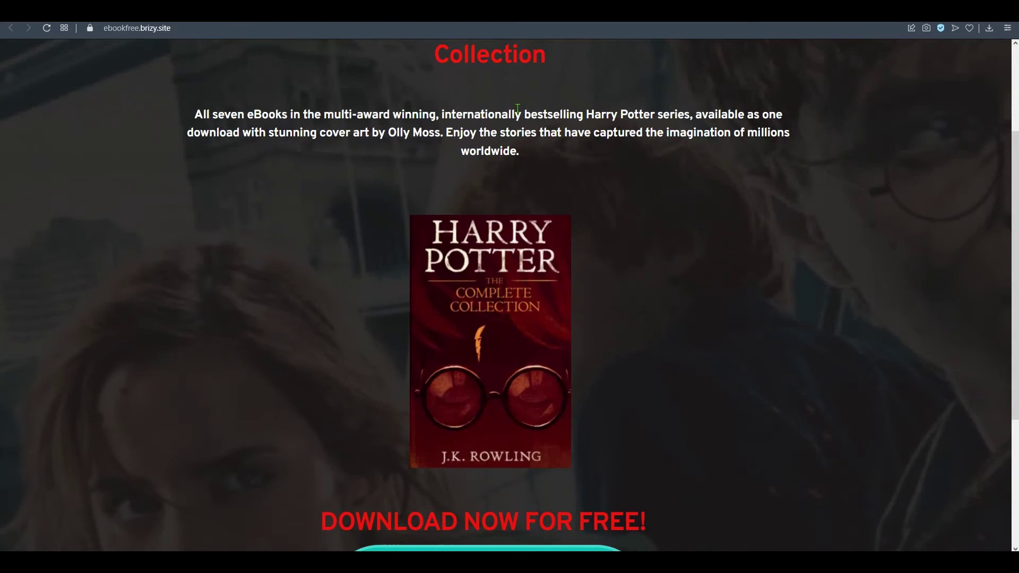
scroll(573, 405, down, 2)
scroll(505, 389, up, 3)
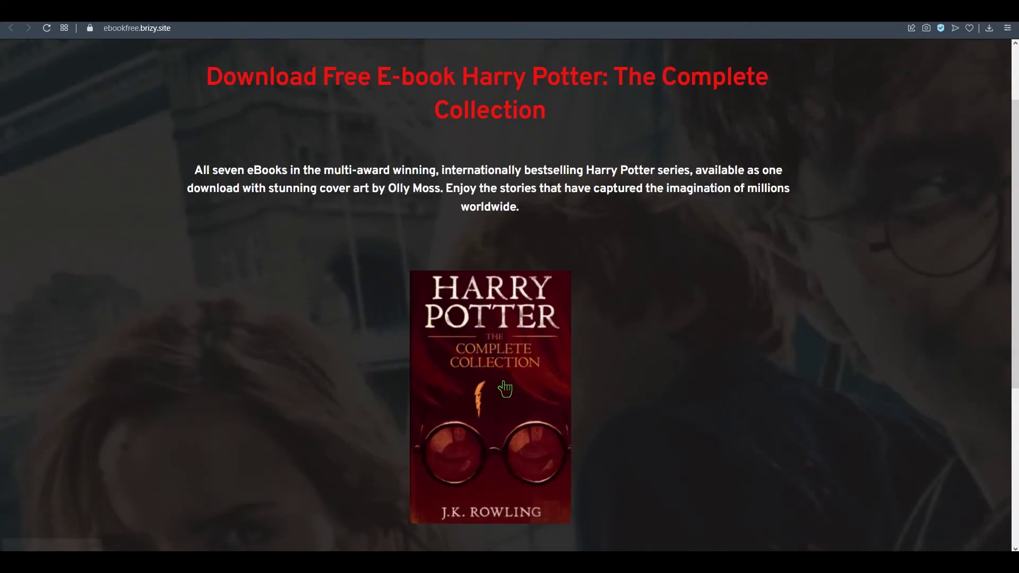
click(505, 389)
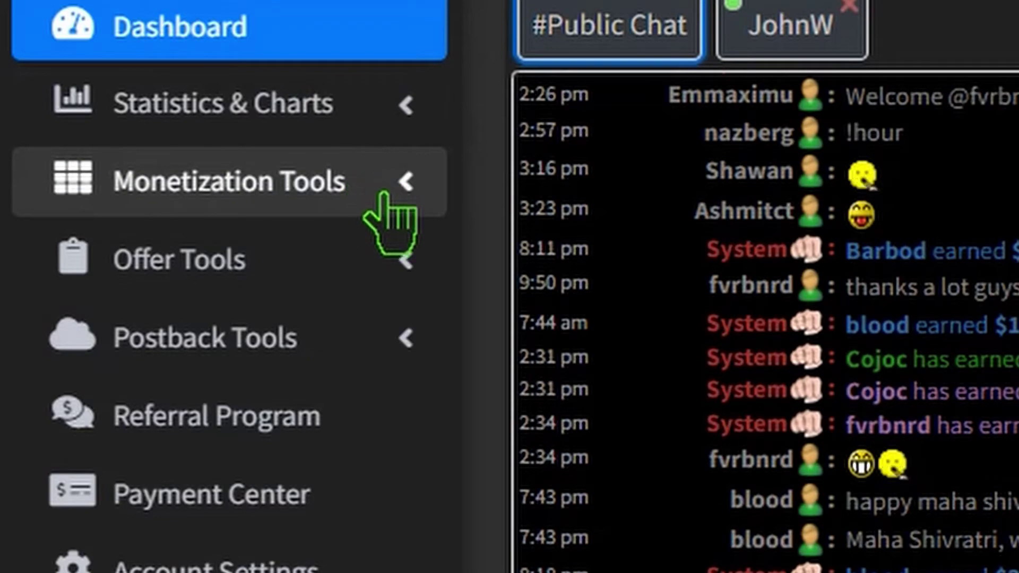
Start a new CPAGrip URL/File Locker, accepting the terms and entering the Locked URL.
click(376, 187)
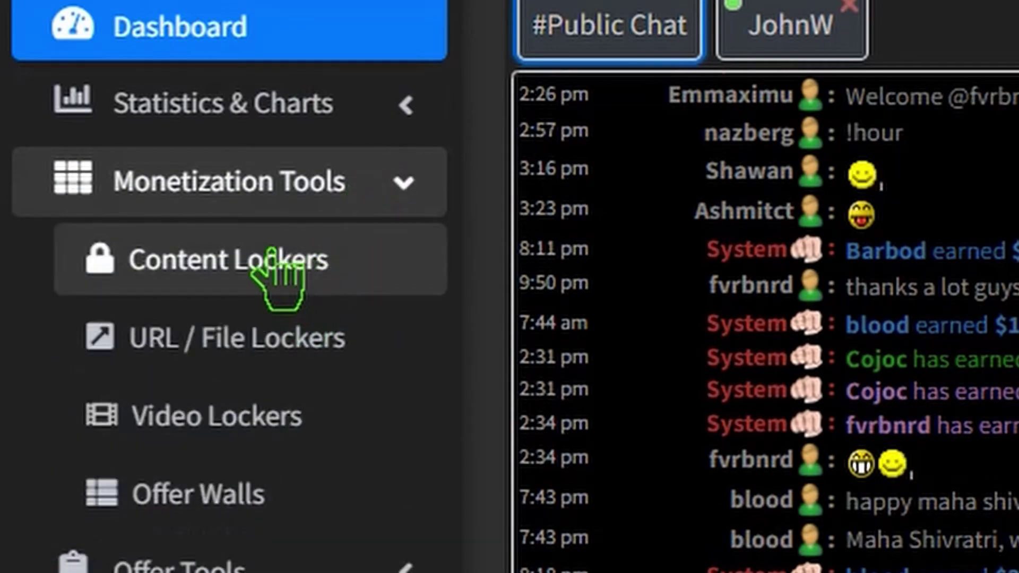
click(301, 362)
click(154, 151)
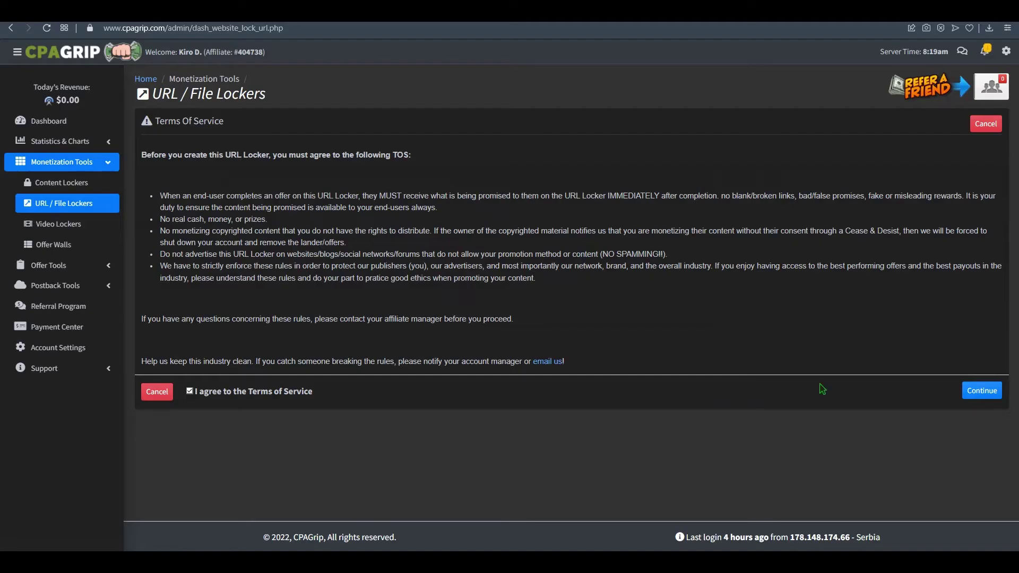
click(987, 392)
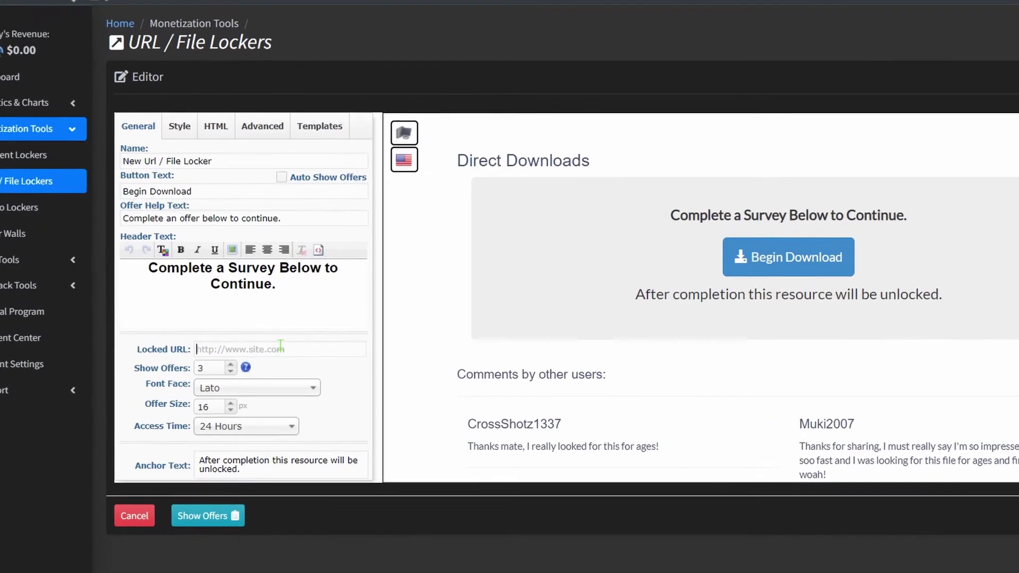
click(271, 354)
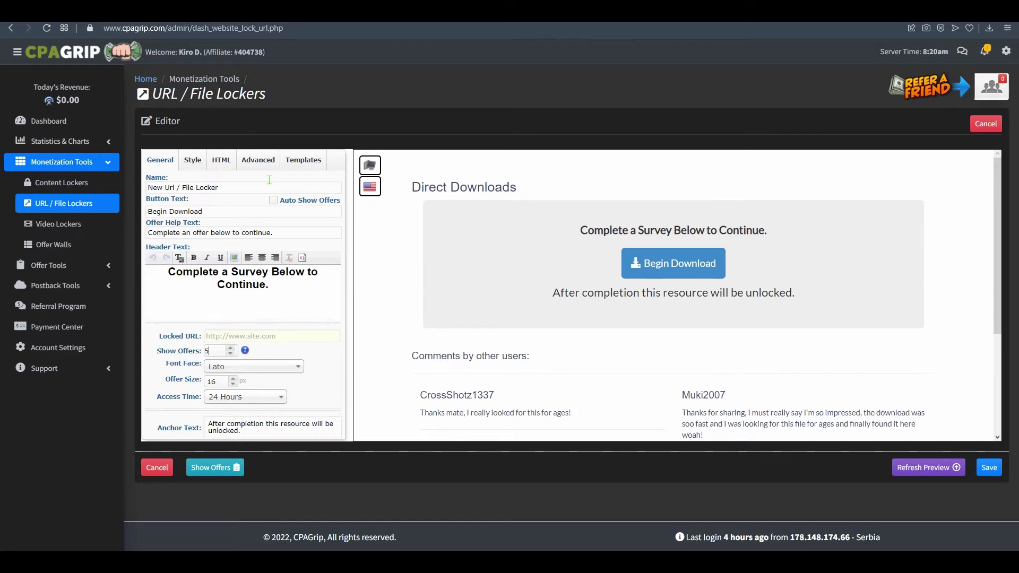
click(303, 160)
scroll(275, 341, down, 5)
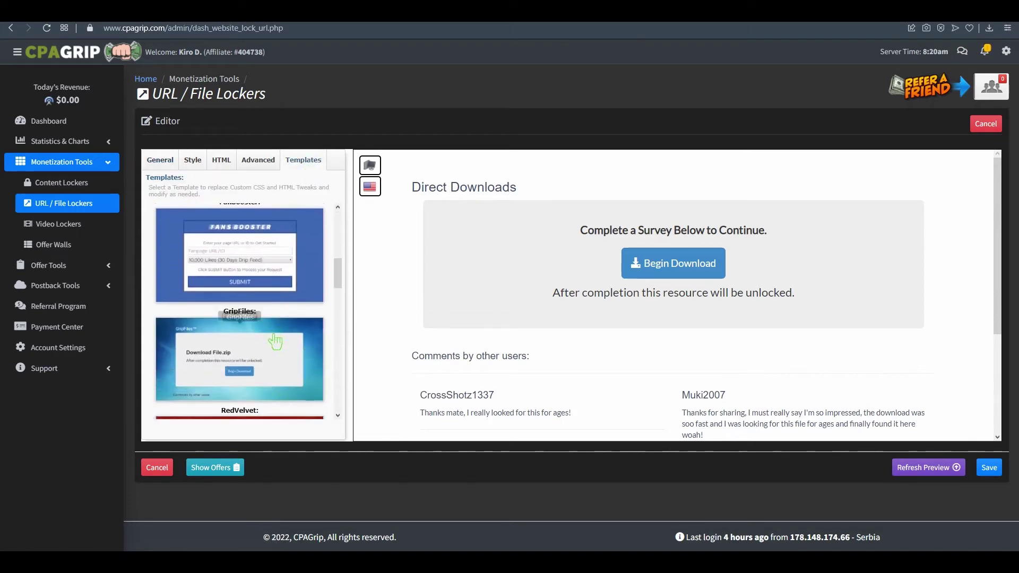
scroll(276, 341, down, 8)
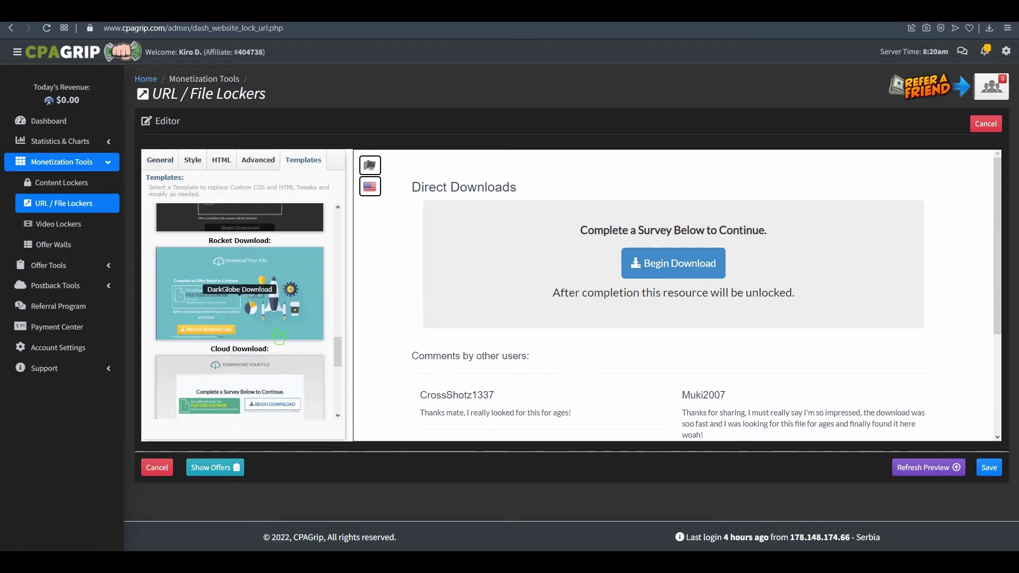
scroll(278, 336, up, 3)
click(160, 160)
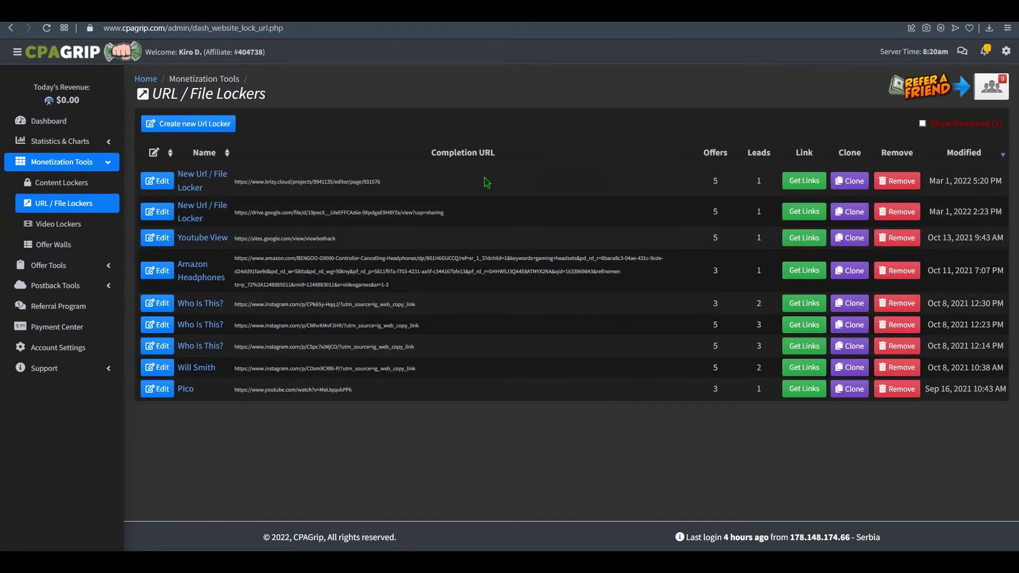
click(804, 181)
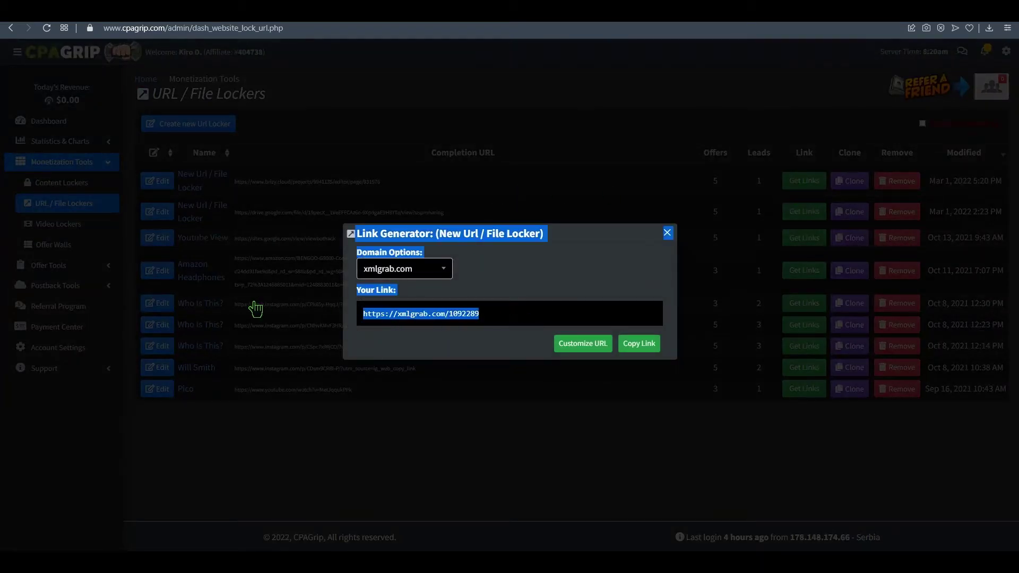
click(255, 307)
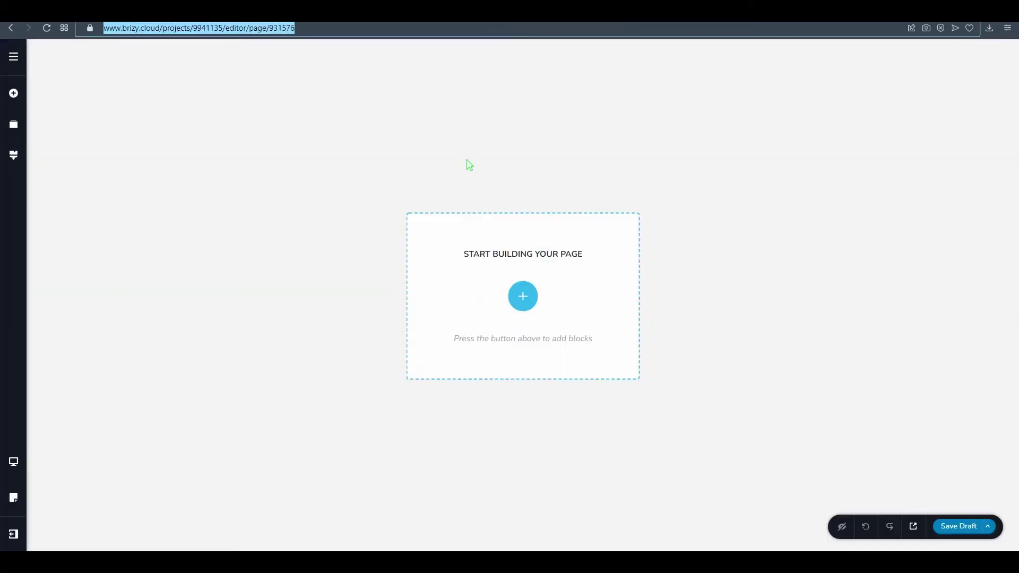
Insert the Decorate For Less hero block and check the cherry image's link settings, leaving them unchanged.
click(520, 296)
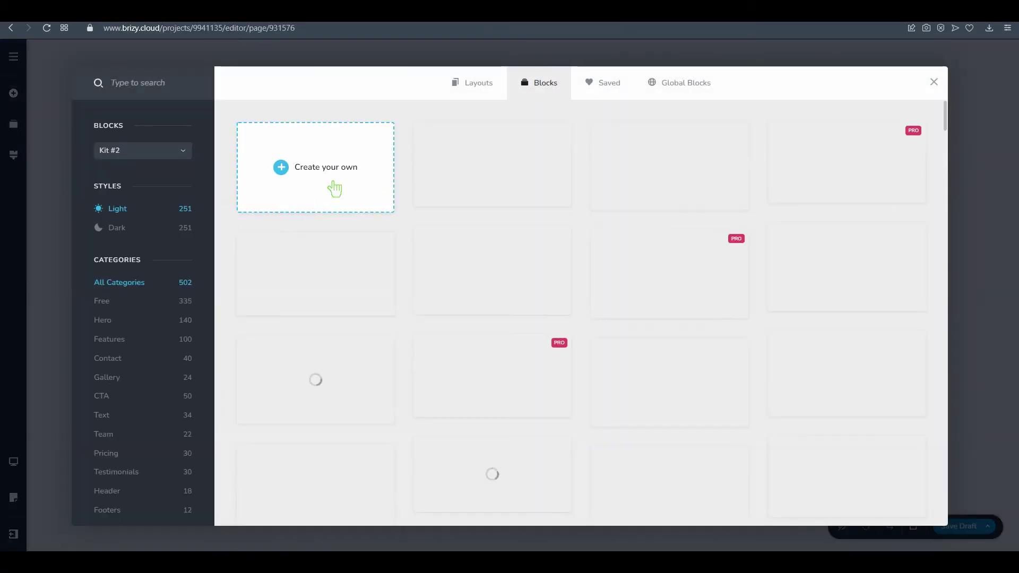
click(454, 180)
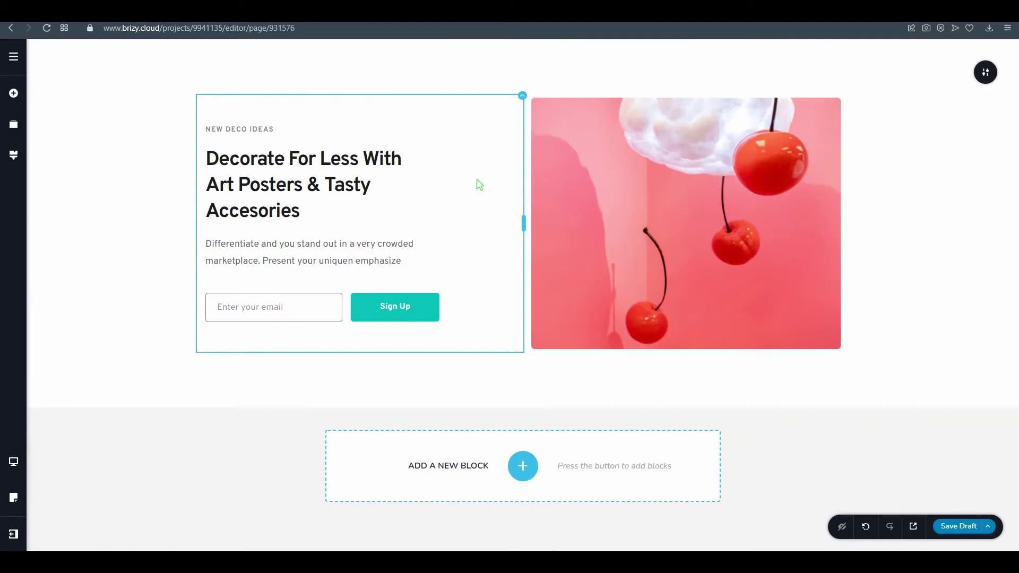
click(680, 260)
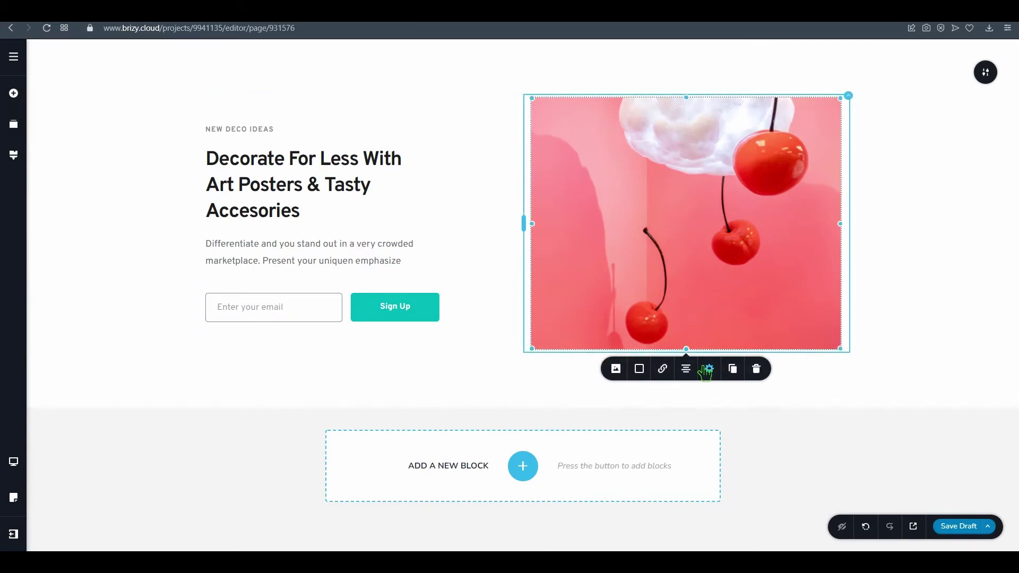
click(663, 369)
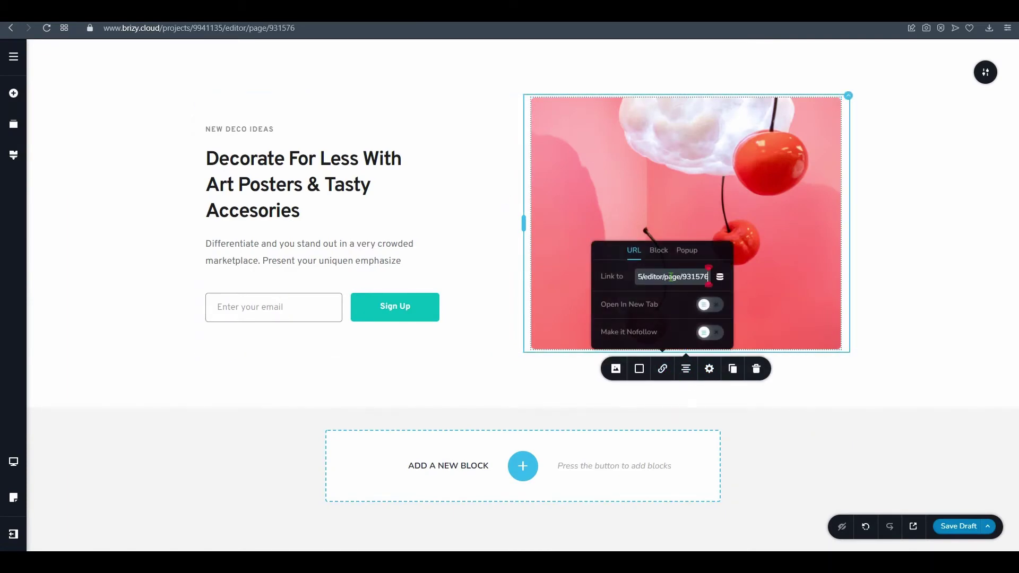
click(886, 284)
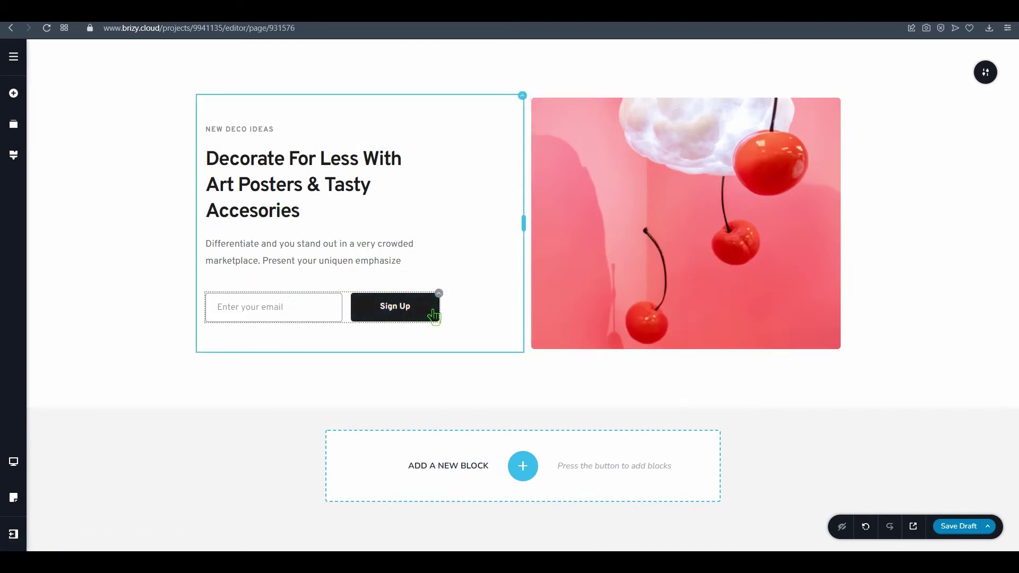
Remove the email sign-up form and place a Button element below the section.
click(285, 215)
key(ctrl+z)
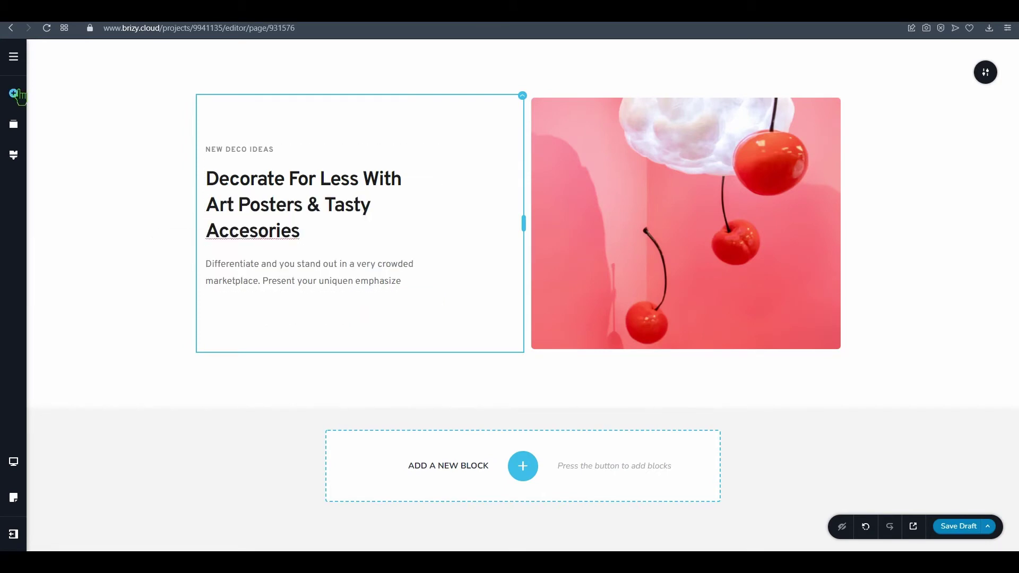
click(13, 93)
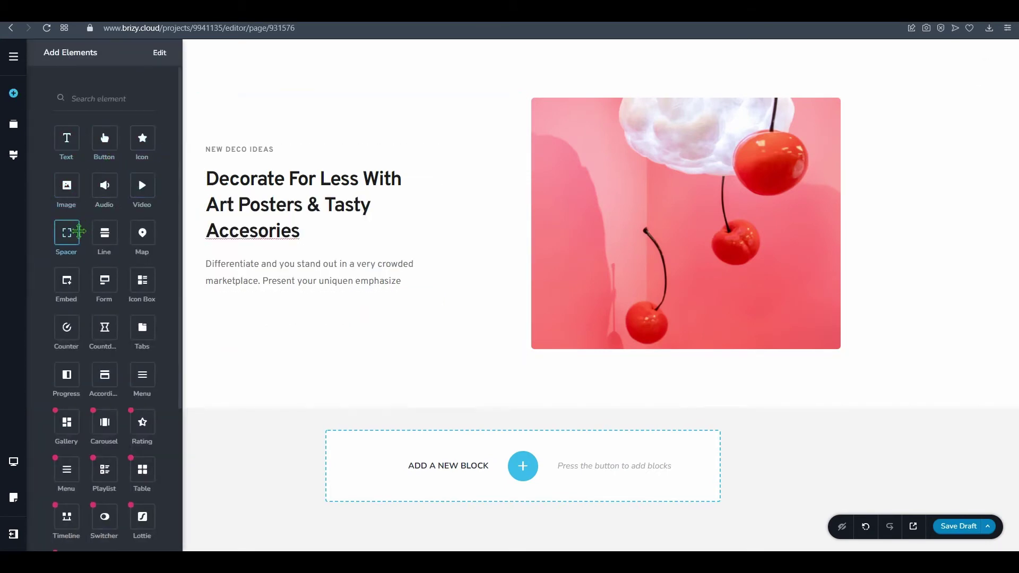
drag(89, 146, 279, 317)
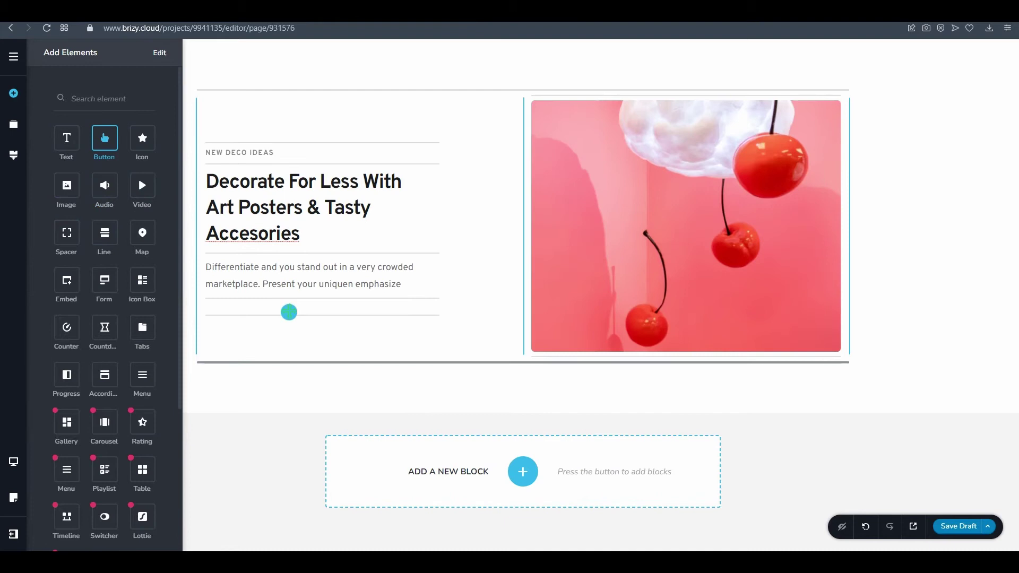
drag(289, 312, 293, 336)
Paste the CPAGrip locker link as the button's link target.
click(526, 371)
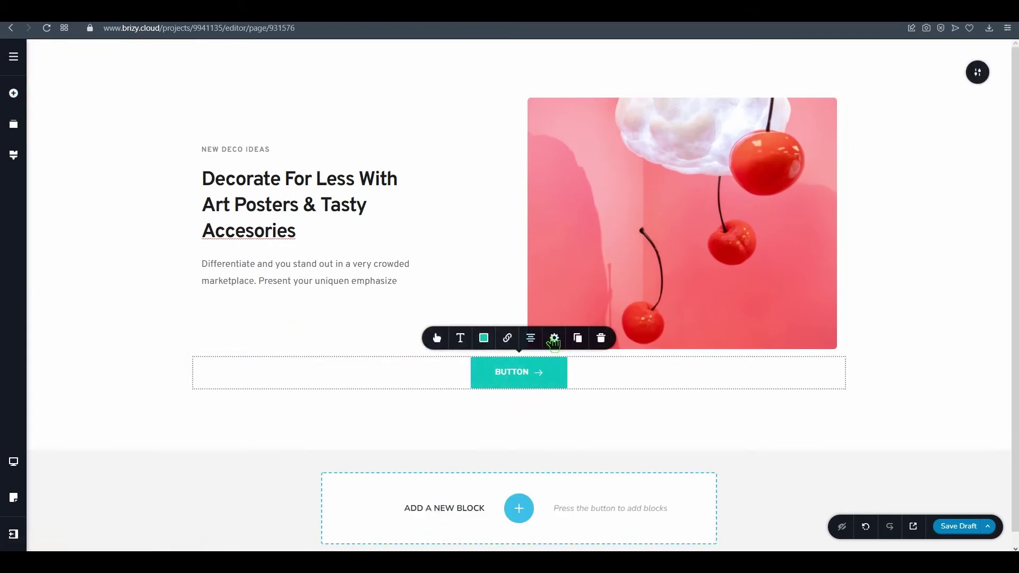
click(507, 340)
text(https://google.com)
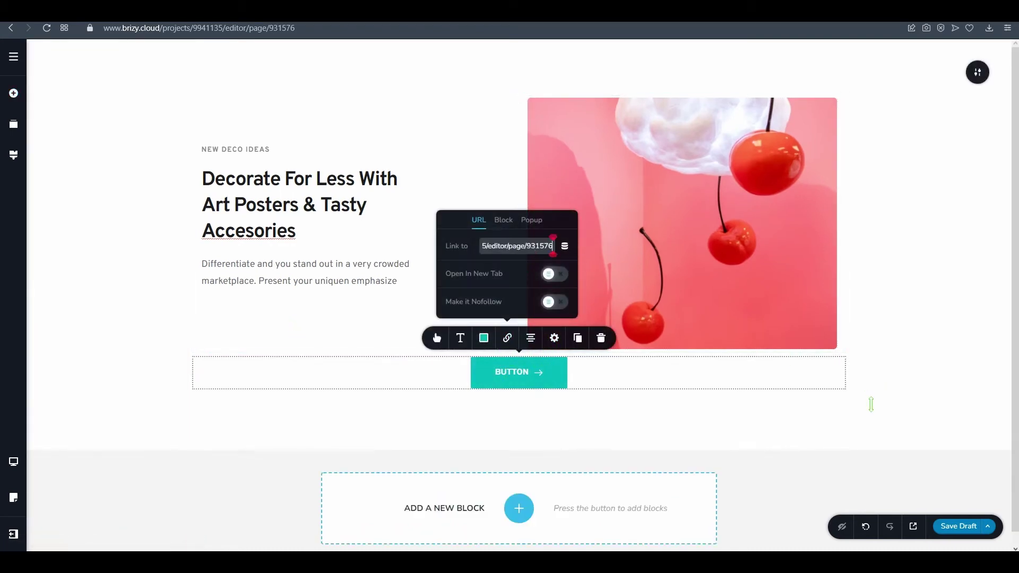
click(871, 405)
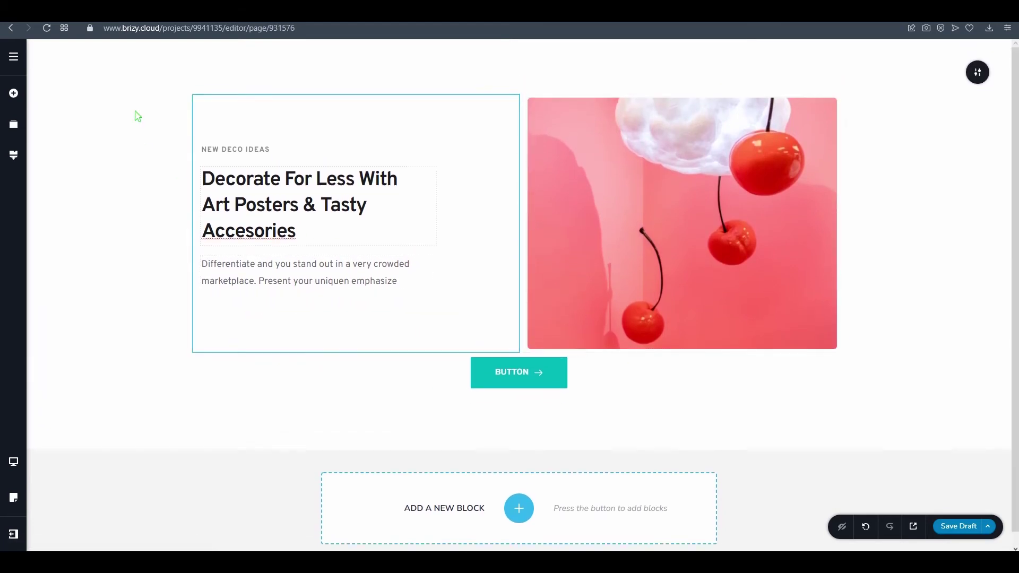
Set the section background to the downloaded Harry Potter cover image.
mouse_move(947, 86)
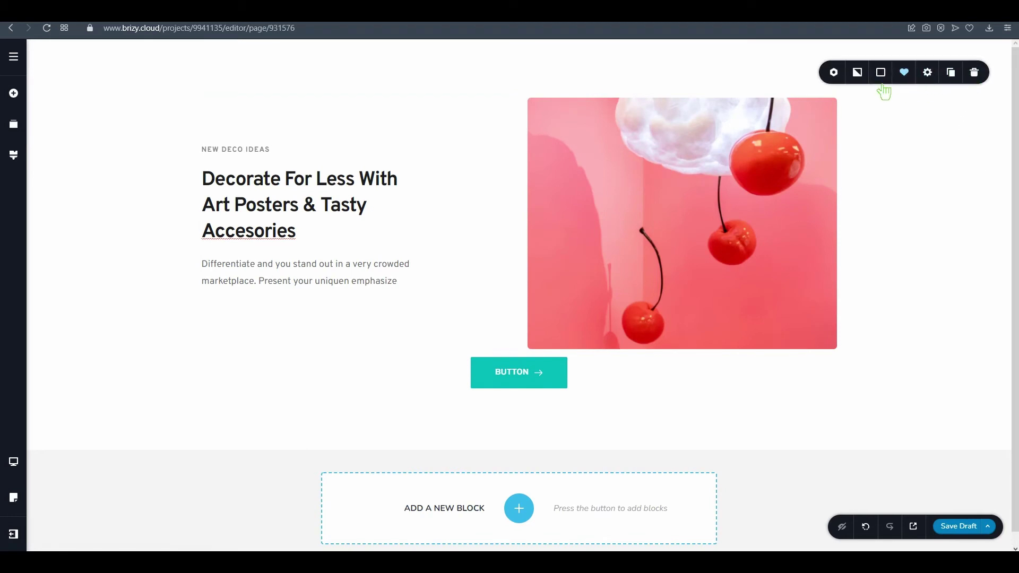
click(857, 72)
click(878, 153)
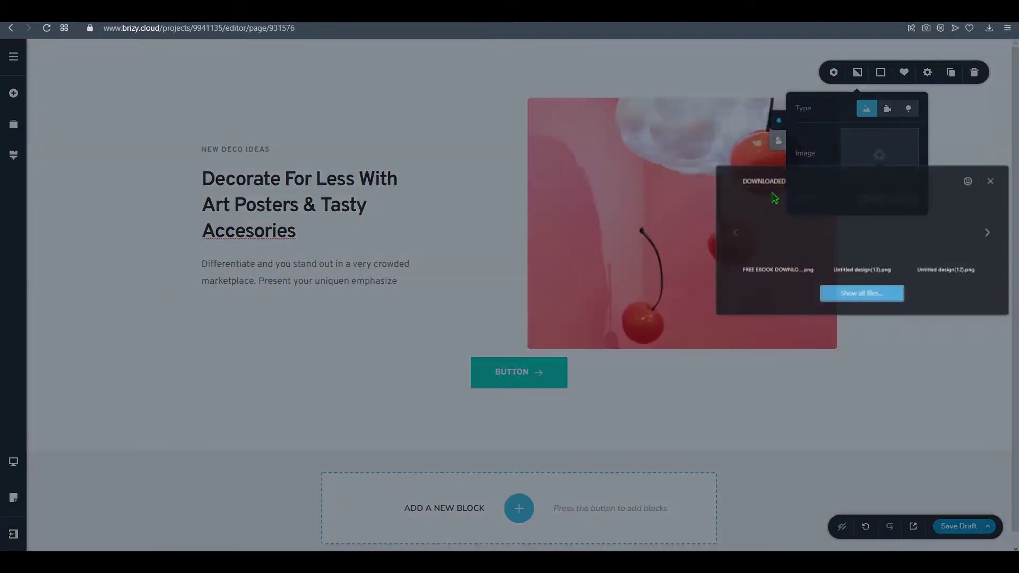
click(777, 227)
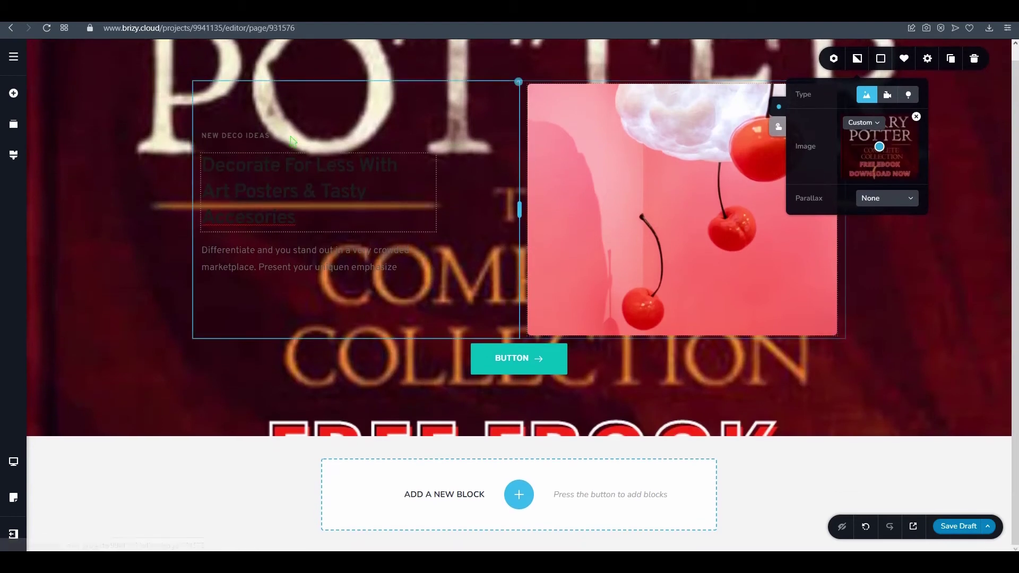
Make the Decorate For Less heading text red.
click(380, 175)
drag(310, 230, 159, 175)
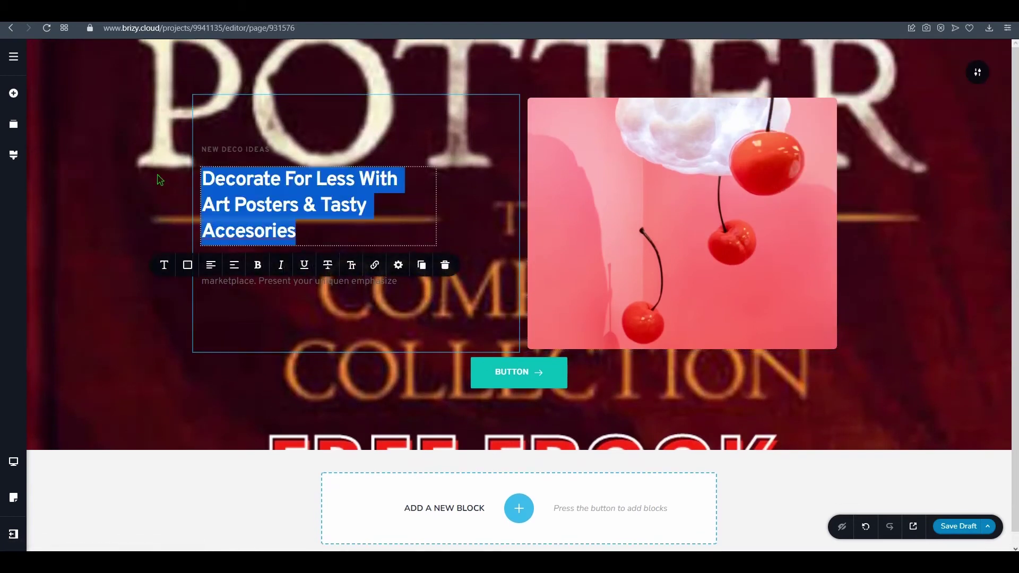
click(187, 264)
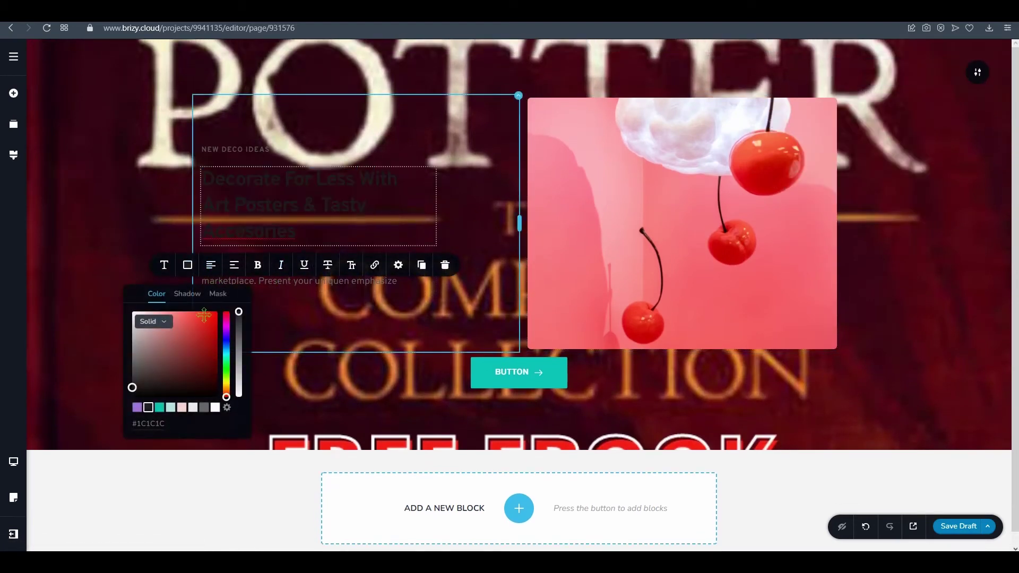
click(212, 321)
click(391, 216)
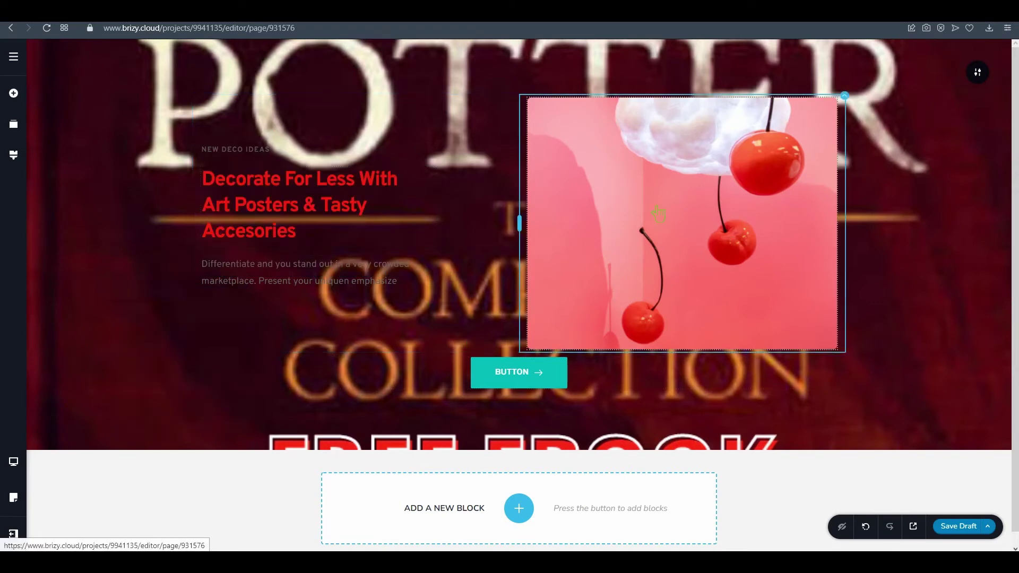
Add a grey #534F4F overlay over the section's cover background.
click(976, 73)
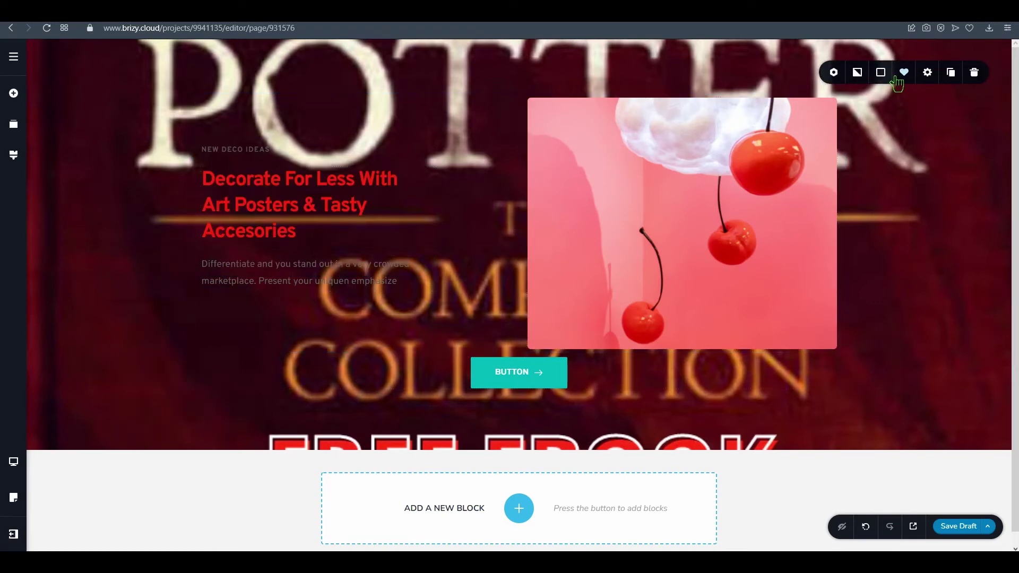
click(880, 74)
mouse_move(835, 190)
mouse_down()
mouse_move(851, 157)
mouse_move(835, 156)
mouse_move(829, 173)
mouse_up()
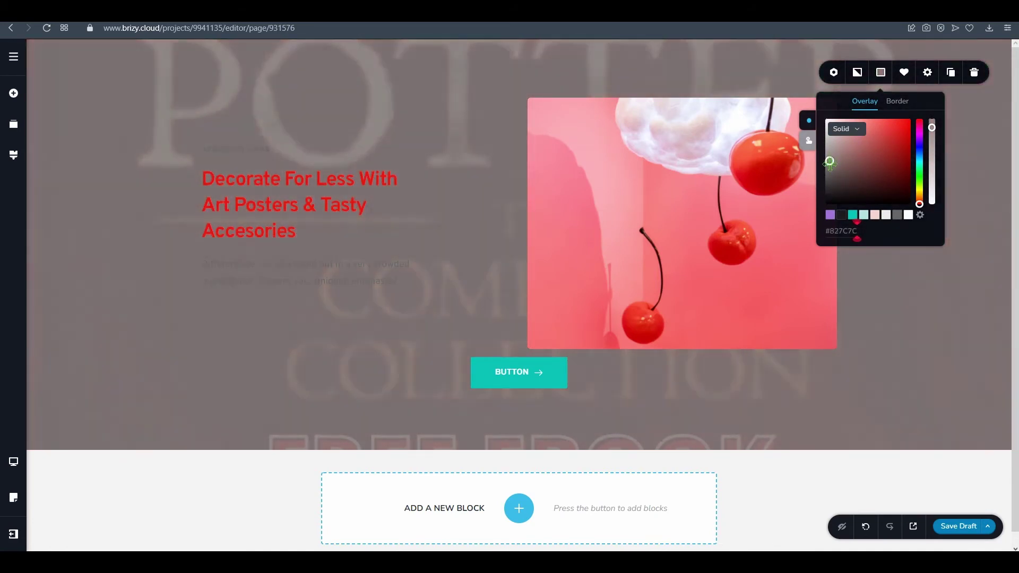
click(864, 358)
Change the button label from BUTTON to CLICK HERE!
click(525, 388)
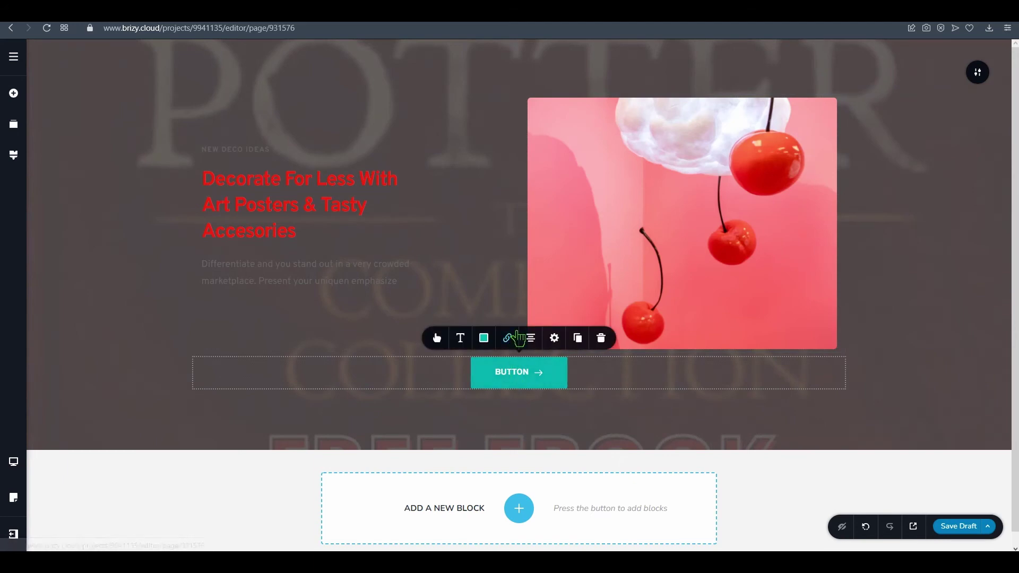
click(457, 345)
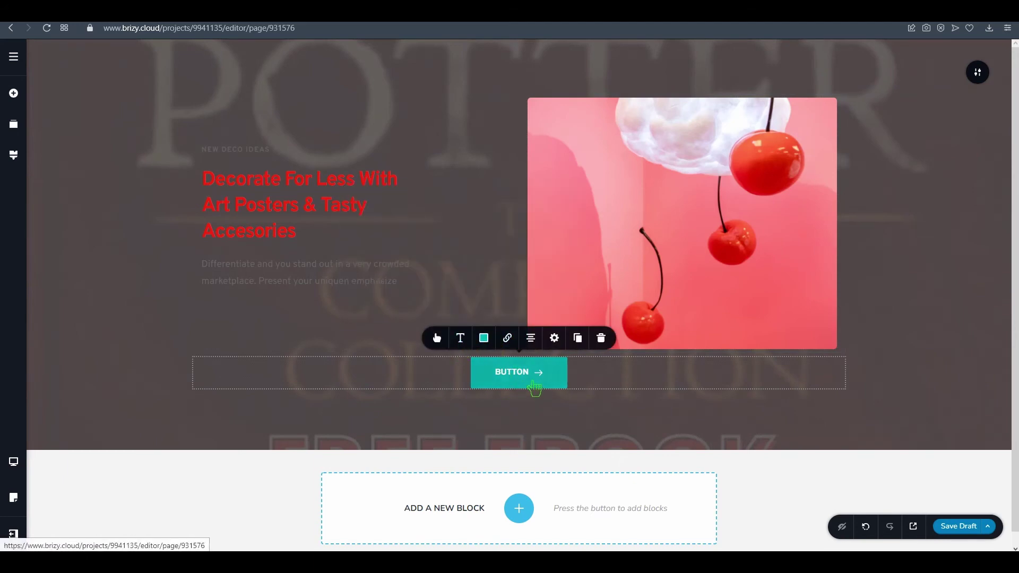
key(BackSpace)
key(BackSpace)
key(BackSpace)
key(BackSpace)
key(BackSpace)
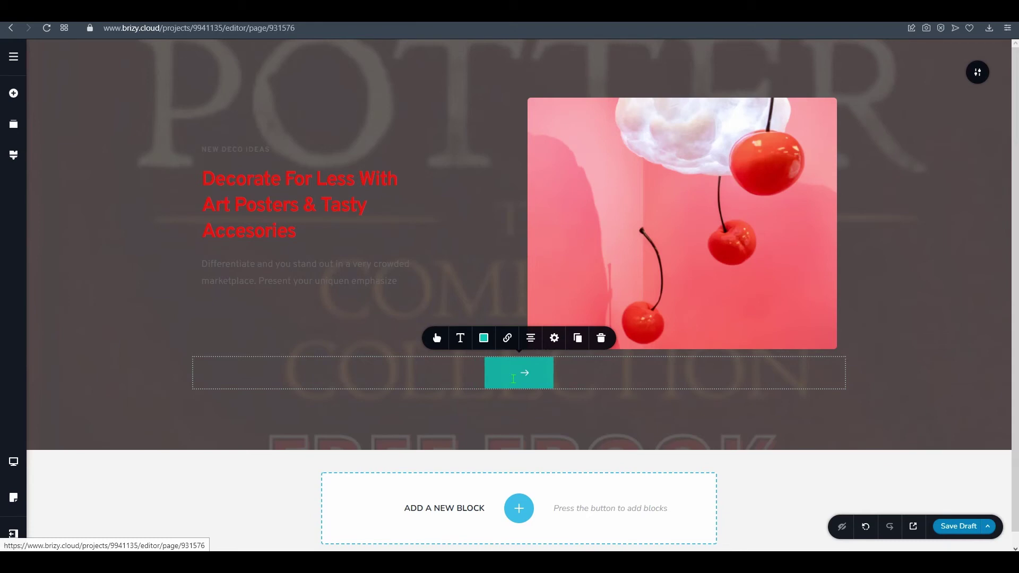
text(CLICK ON)
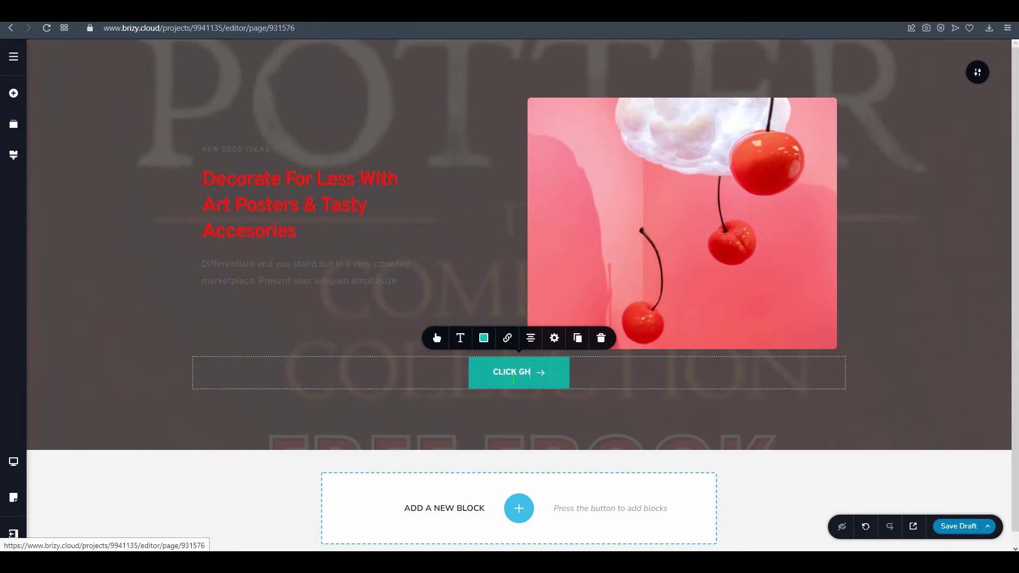
key(BackSpace)
key(BackSpace)
key(BackSpace)
text(HERE!)
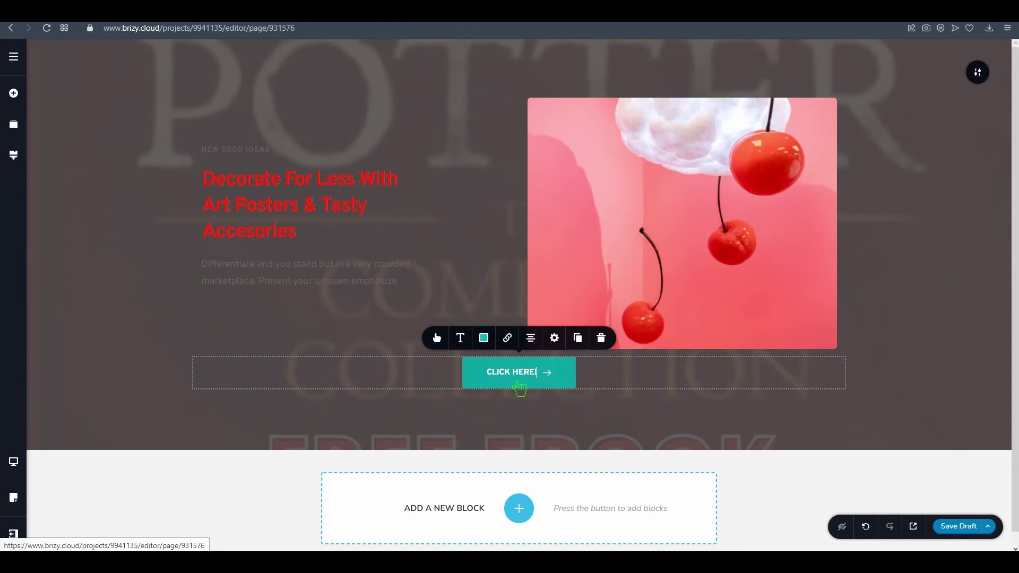
Add the cursor-arrow icon, found by searching 'click', to the button.
click(436, 338)
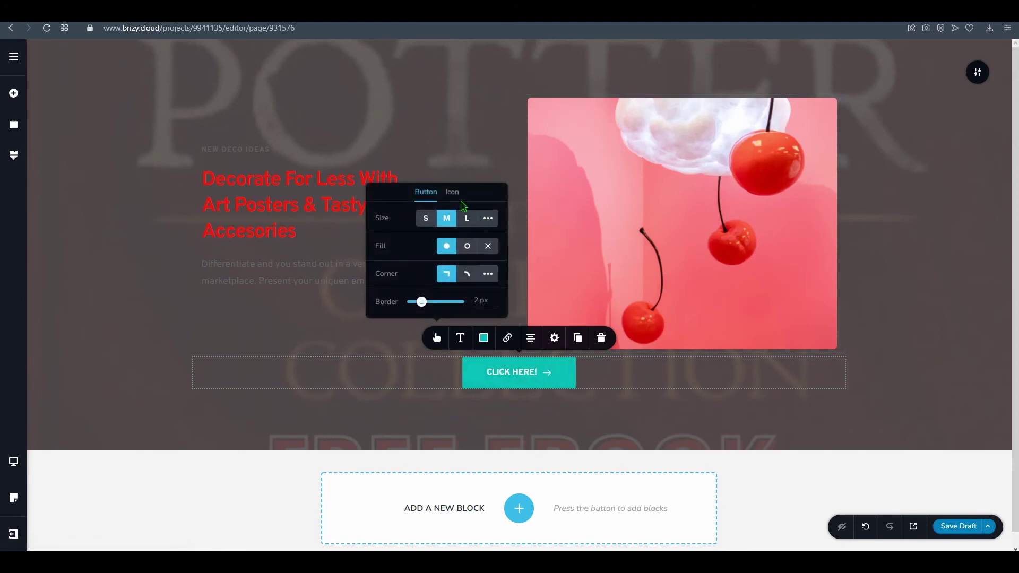
click(454, 195)
click(491, 222)
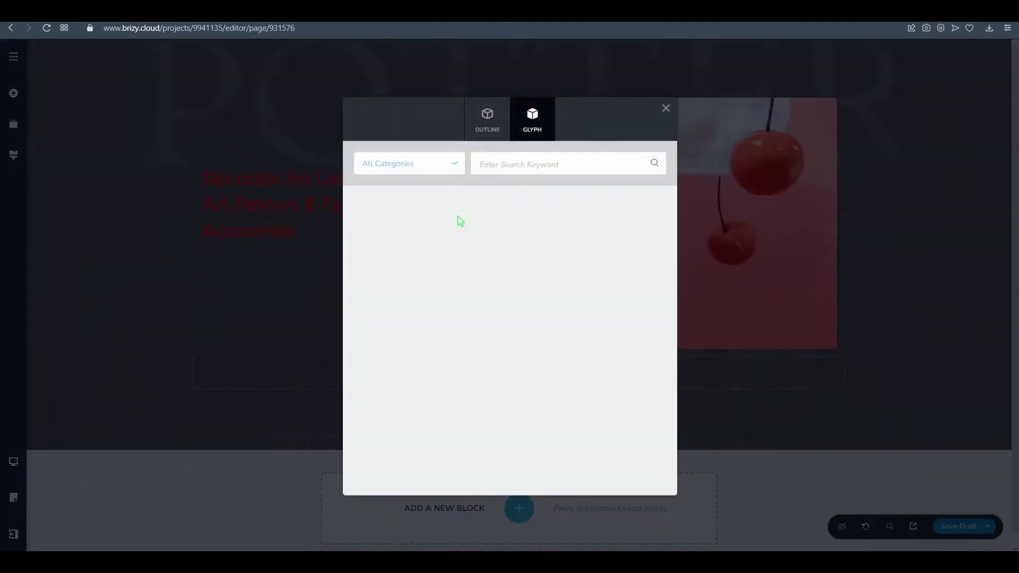
click(549, 162)
text(click)
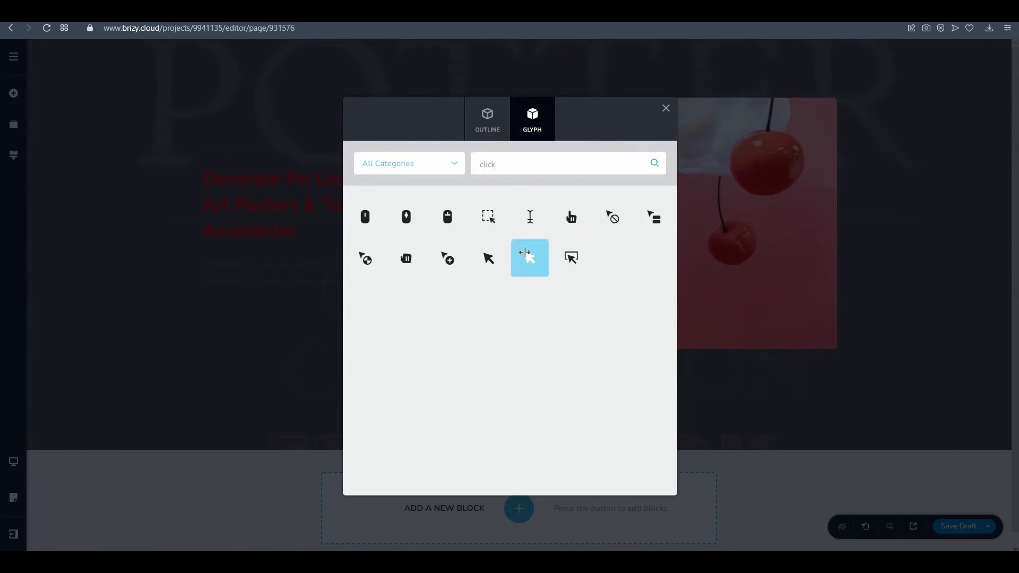
click(528, 256)
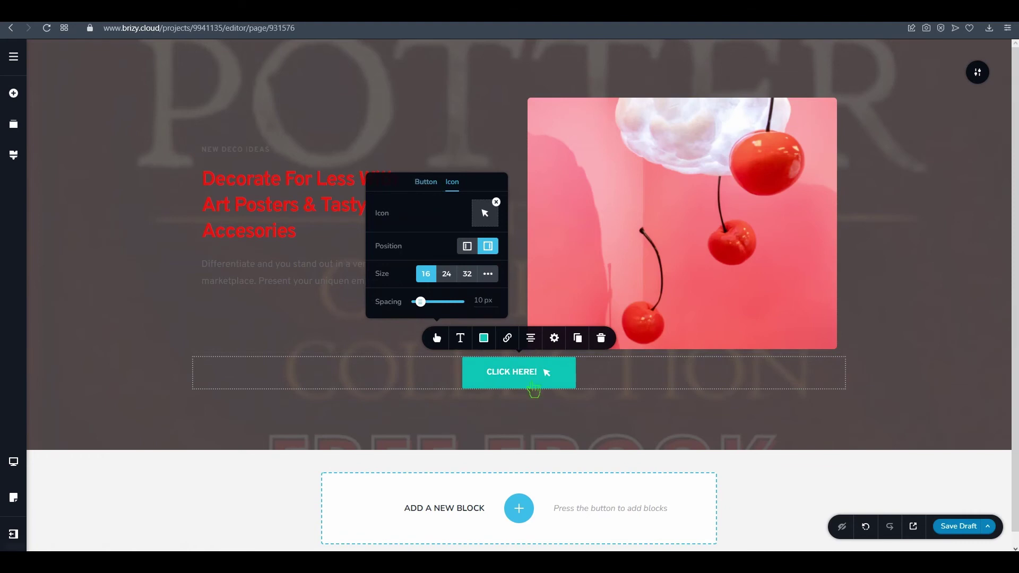
Set the button background to bright green #1FFF00 and its label text to red.
click(426, 182)
click(483, 338)
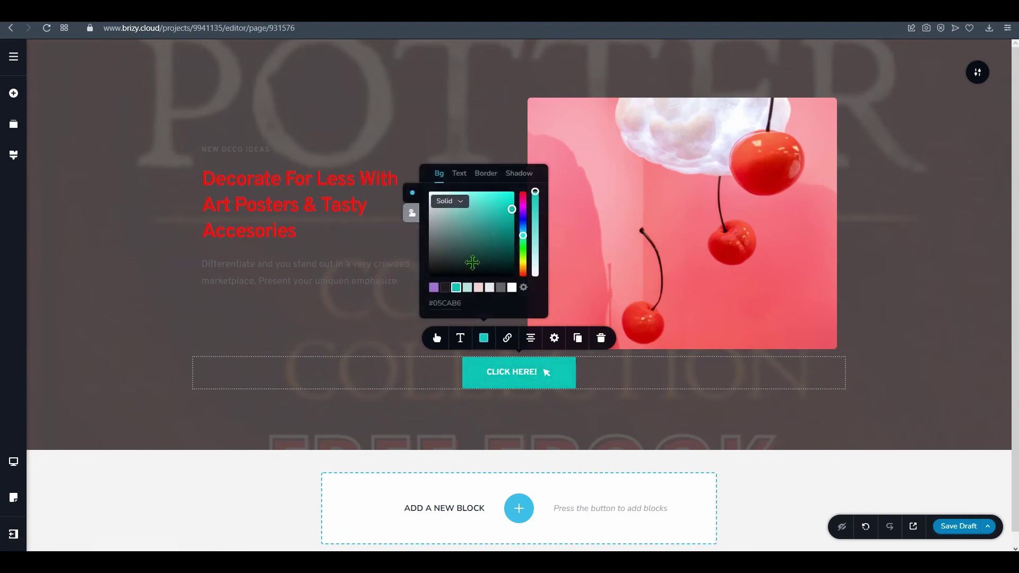
mouse_move(512, 210)
mouse_down()
mouse_move(433, 273)
mouse_move(520, 199)
mouse_up()
click(524, 250)
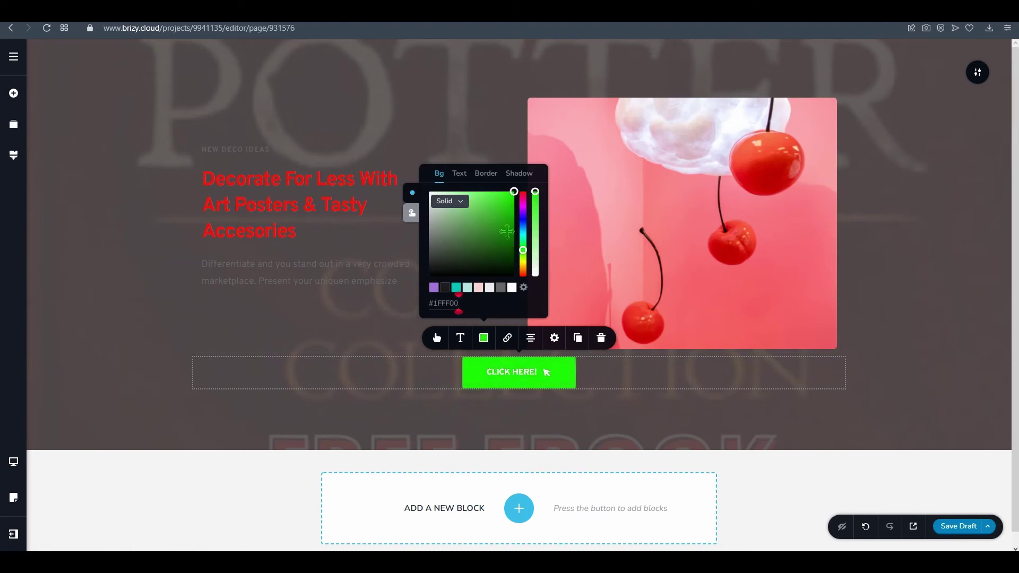
click(459, 174)
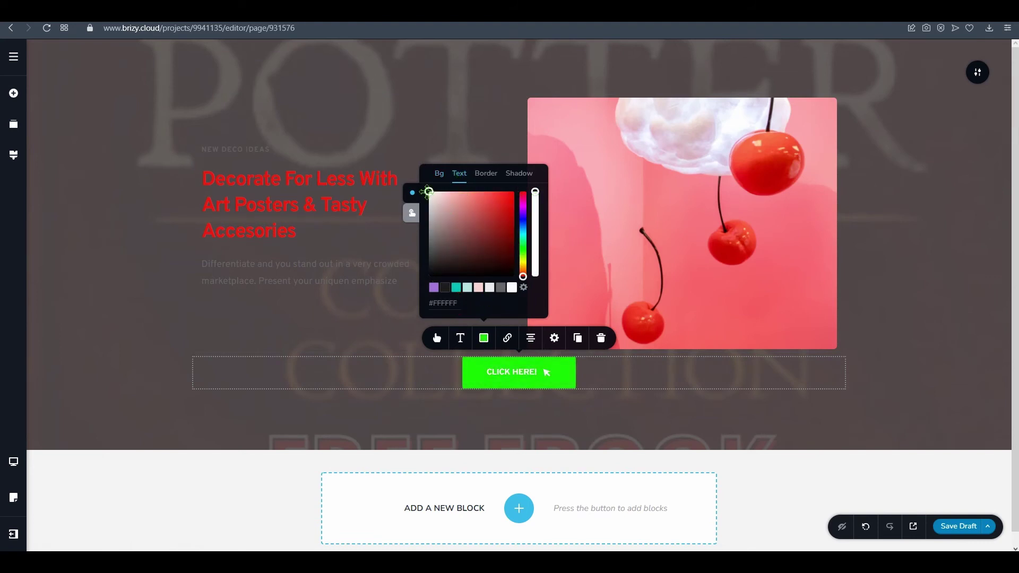
drag(428, 192, 513, 202)
Recolour the button border purple and set the shadow colour to red.
click(486, 173)
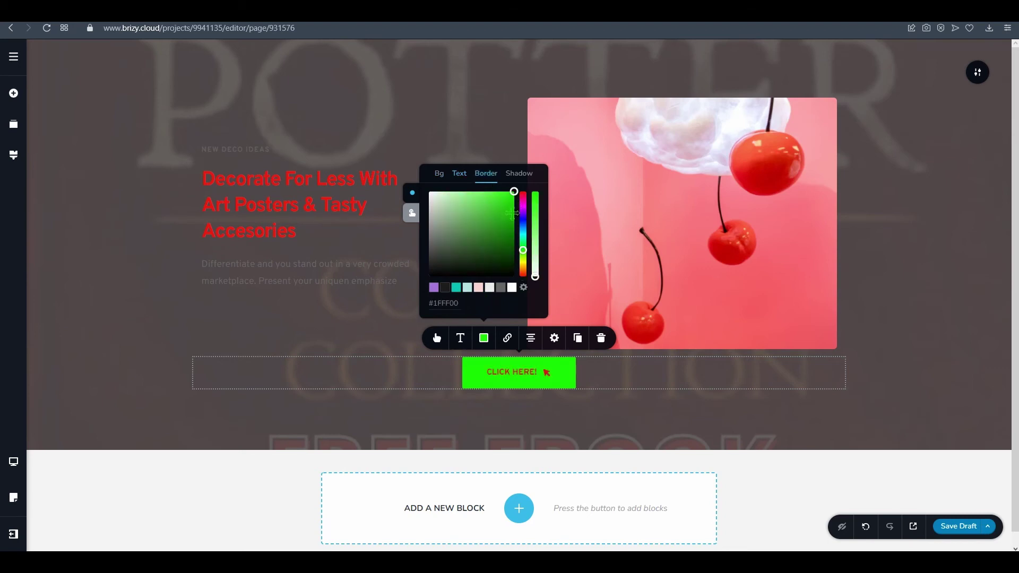
click(522, 208)
mouse_move(514, 192)
mouse_down()
mouse_move(480, 206)
mouse_move(512, 205)
mouse_up()
click(518, 173)
click(612, 366)
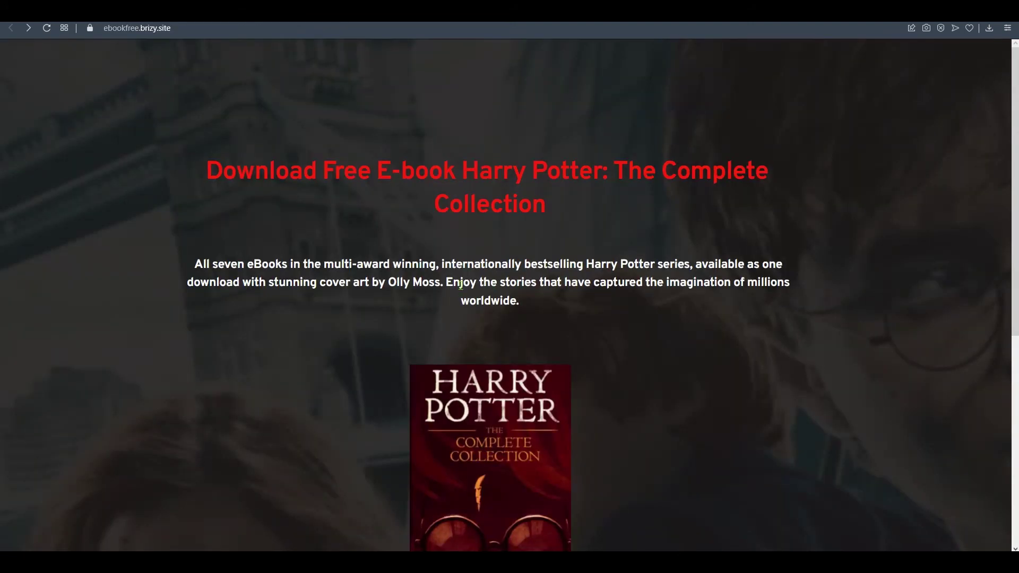
Open the Harry Potter: The Complete Collection book page and expand its full description.
scroll(461, 285, down, 5)
scroll(589, 97, up, 3)
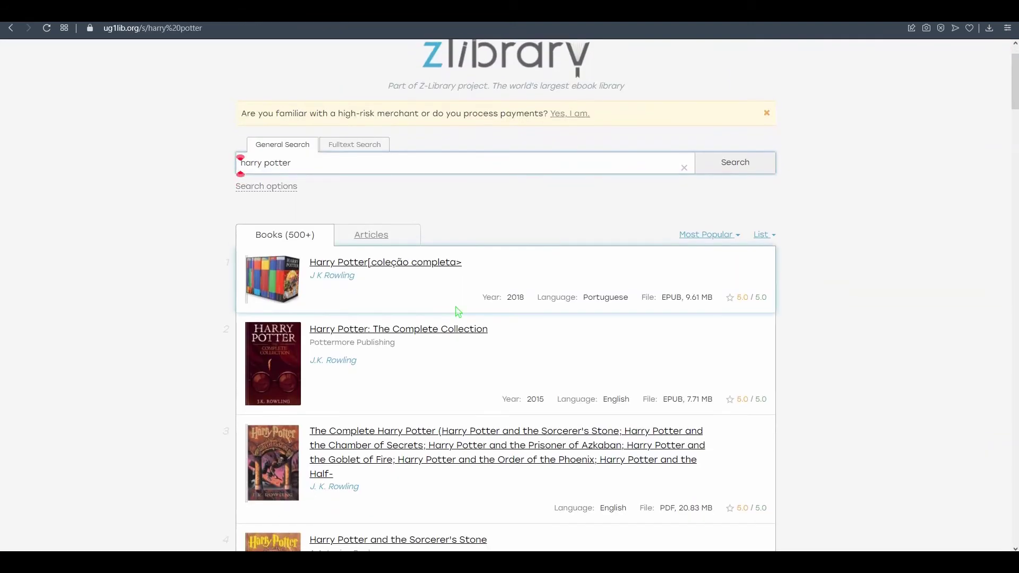
click(404, 334)
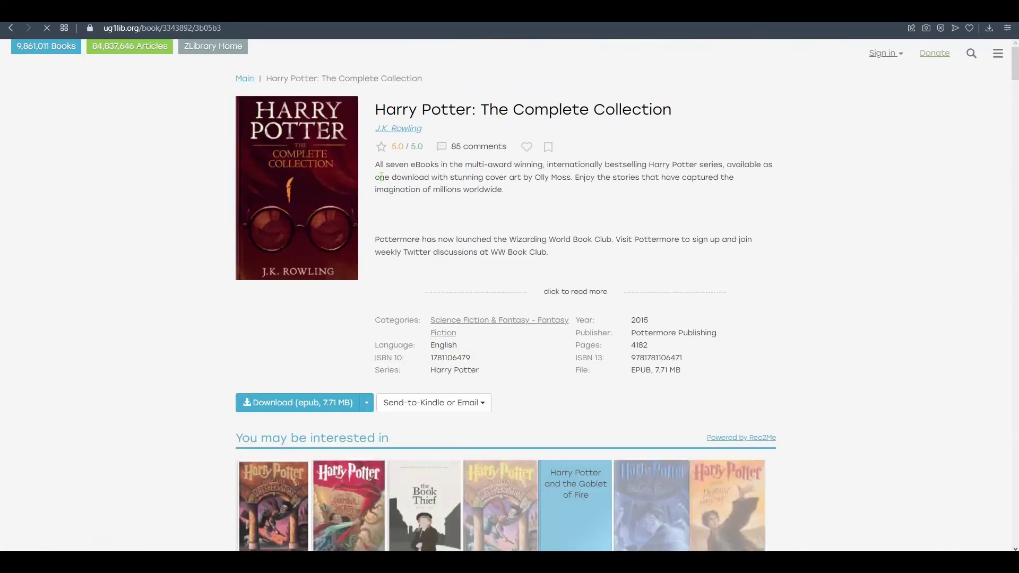
drag(375, 164, 544, 165)
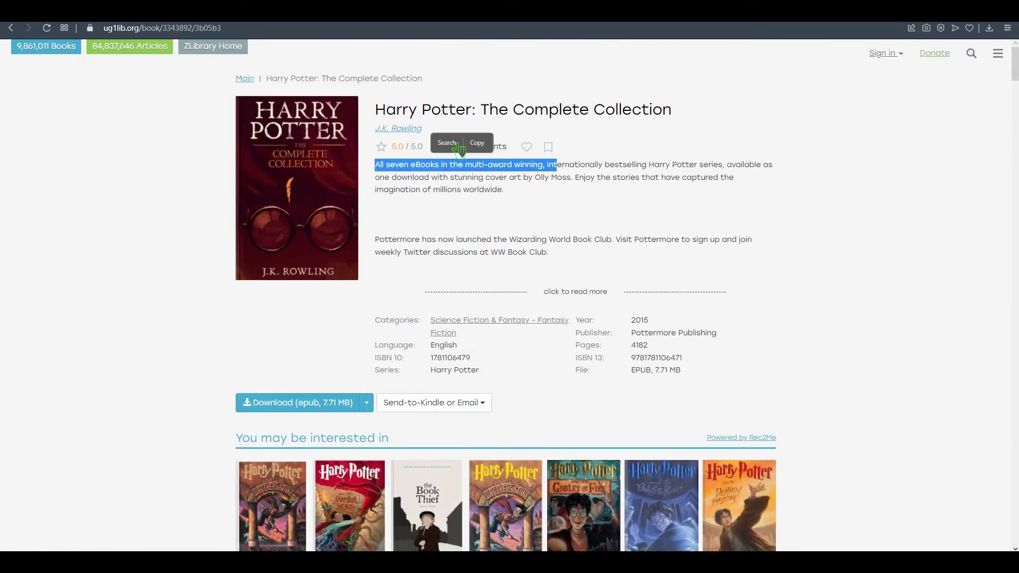
click(575, 292)
scroll(417, 321, down, 2)
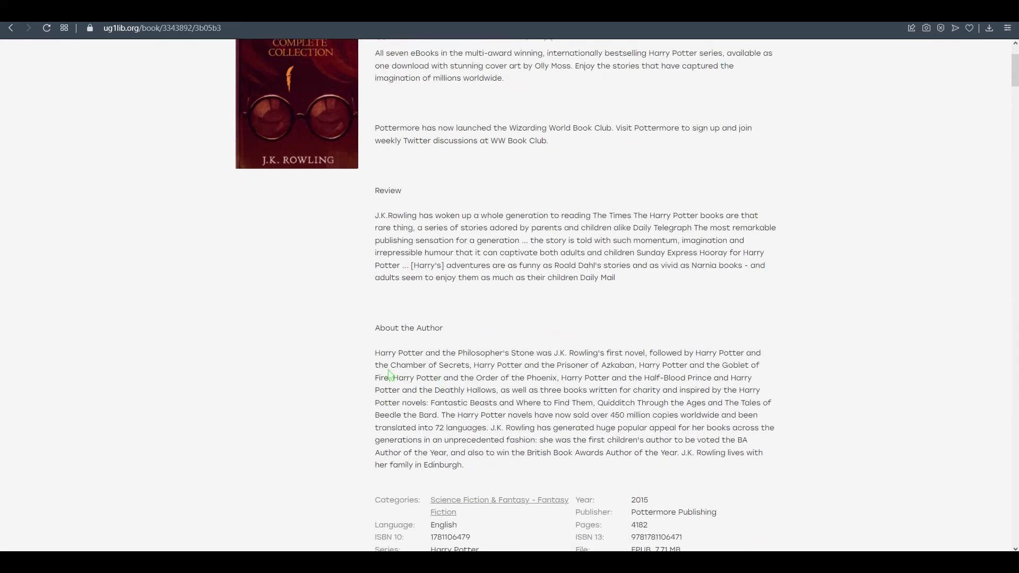
drag(528, 386, 393, 360)
click(509, 345)
scroll(488, 321, up, 2)
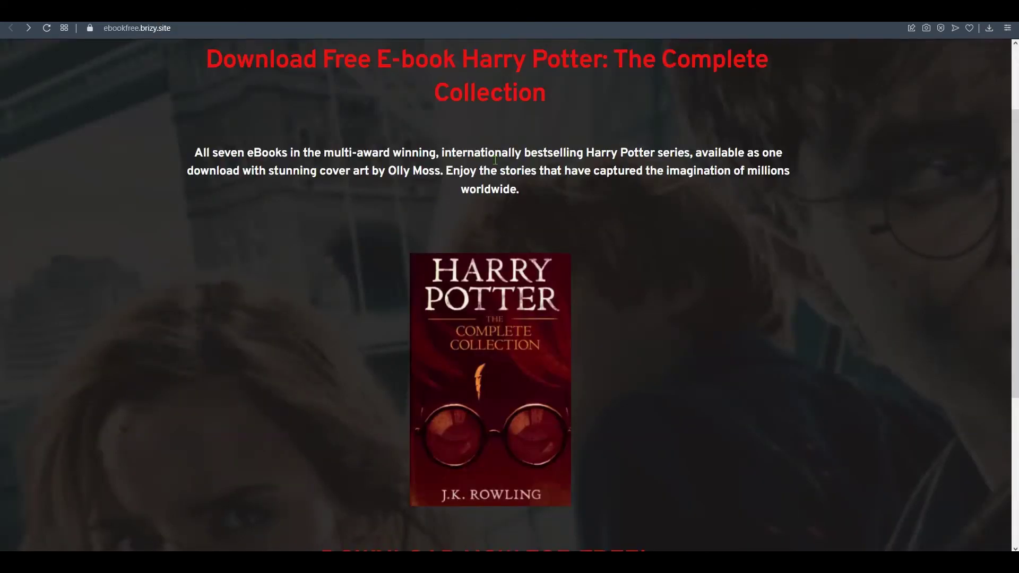
On ebookfree.brizy.site, follow the CLICK HERE button to confirm it opens the xmlgrab.com locker.
scroll(525, 377, down, 5)
scroll(524, 376, up, 3)
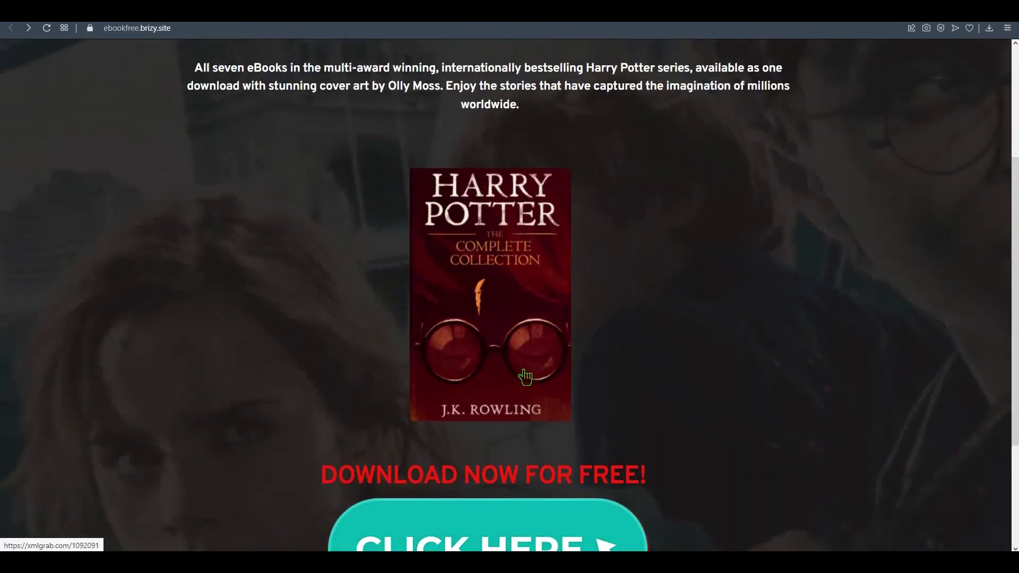
scroll(524, 376, down, 3)
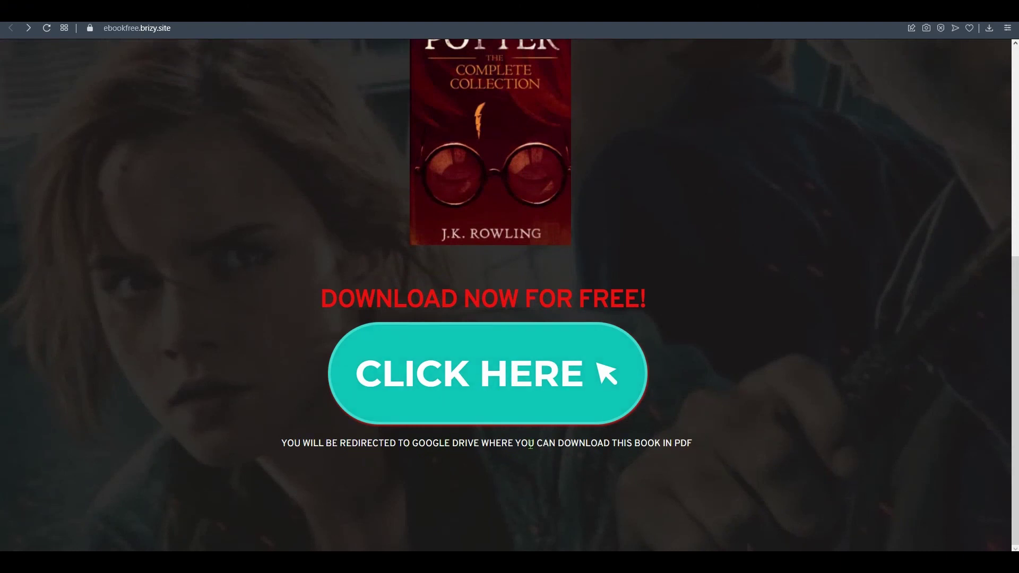
scroll(688, 440, up, 5)
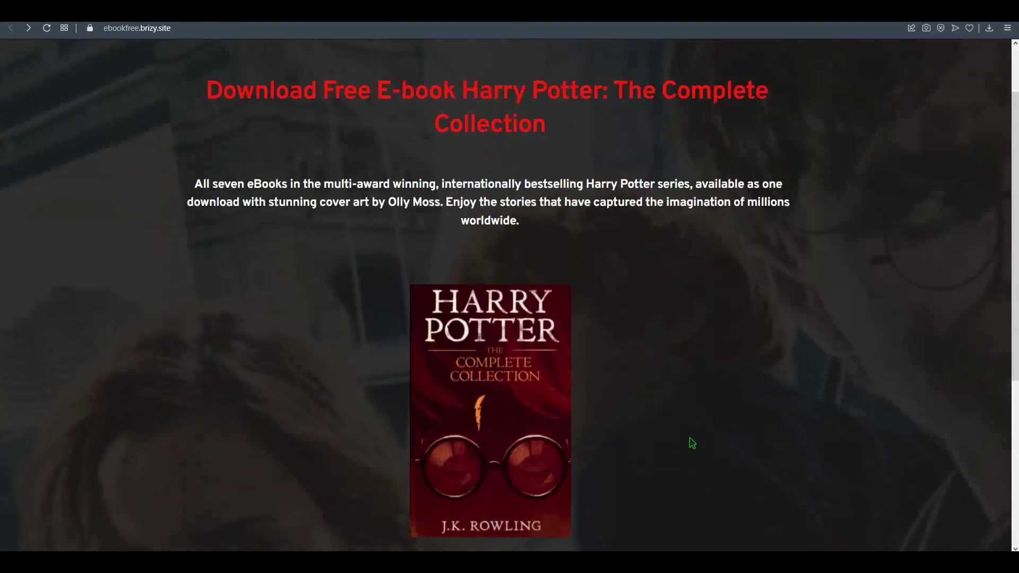
scroll(561, 421, down, 5)
scroll(560, 421, up, 5)
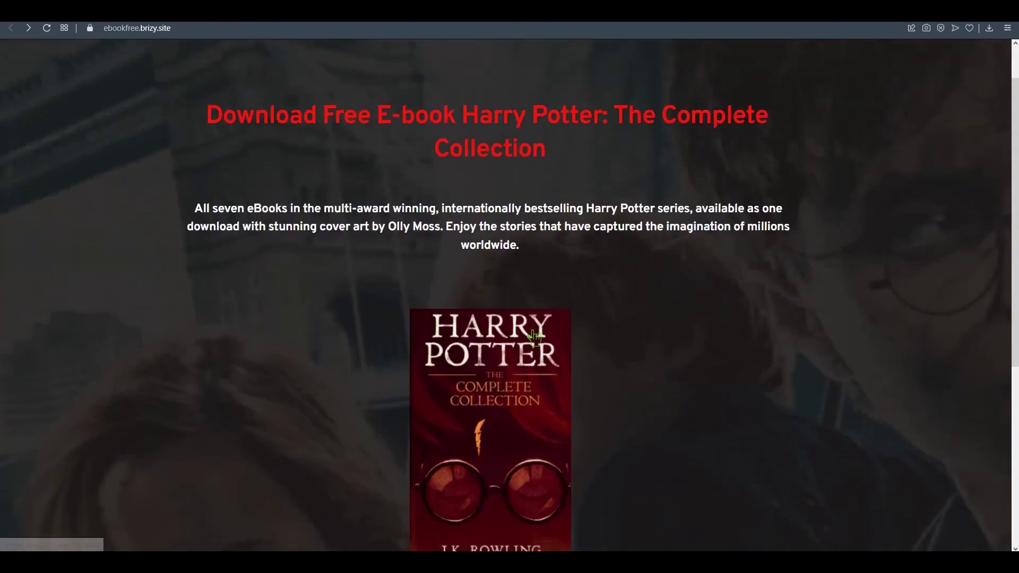
scroll(555, 298, down, 5)
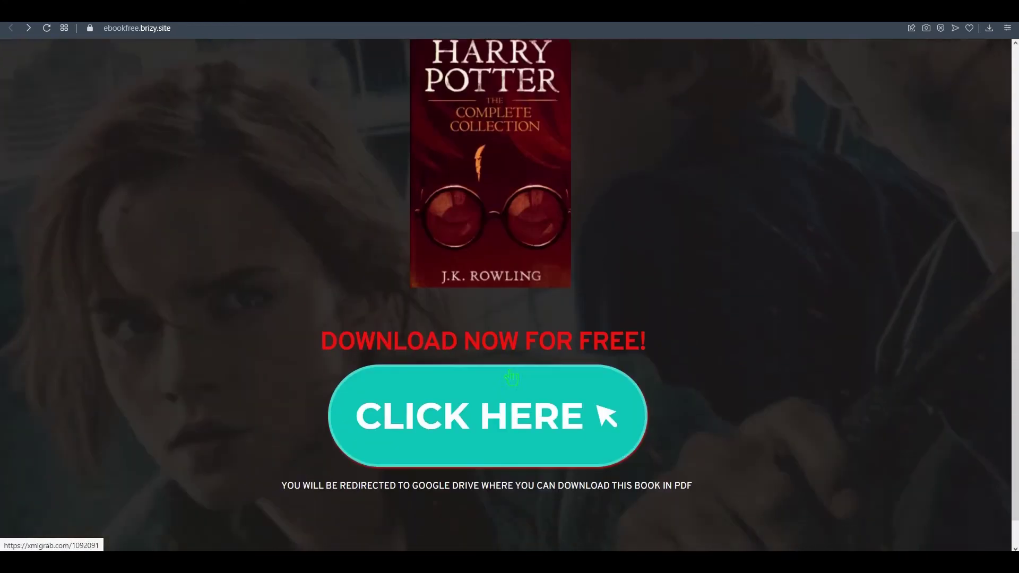
click(523, 366)
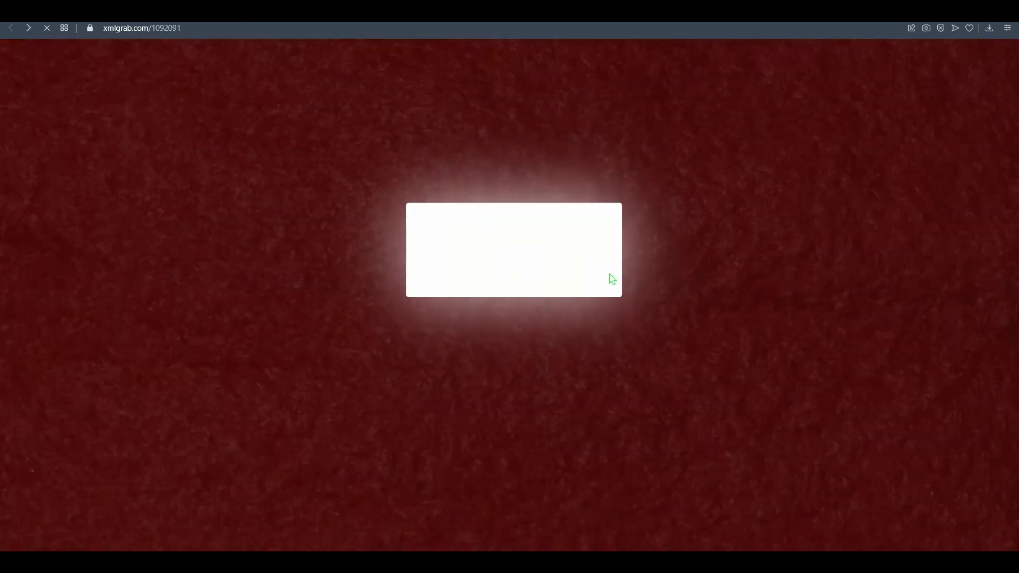
scroll(527, 268, up, 6)
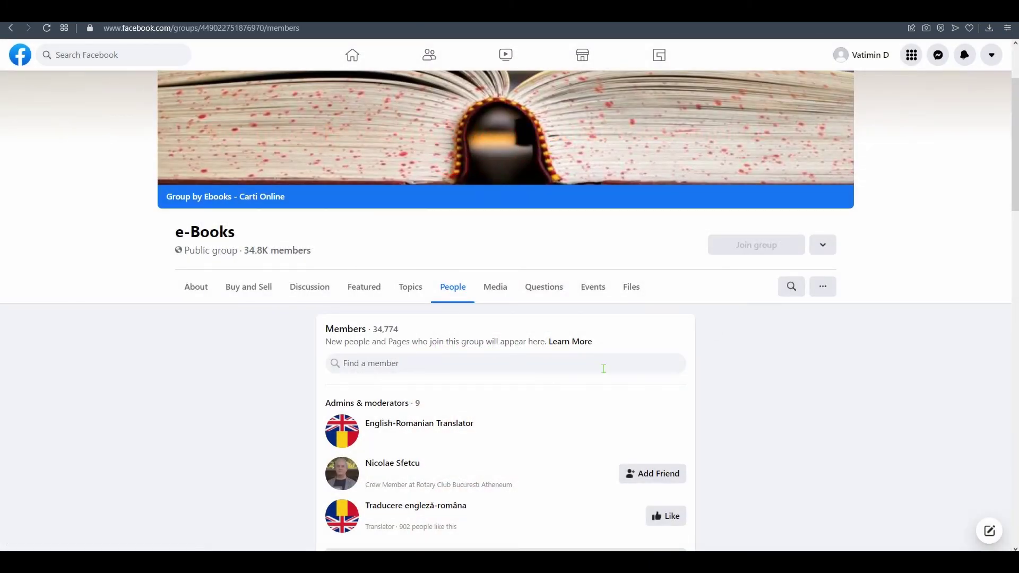
click(299, 530)
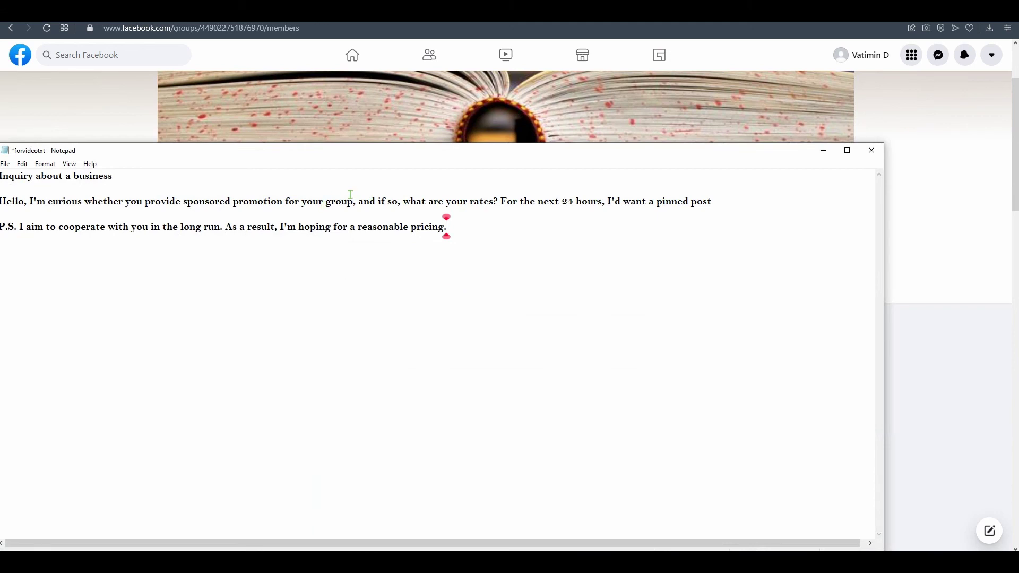
drag(385, 155, 611, 182)
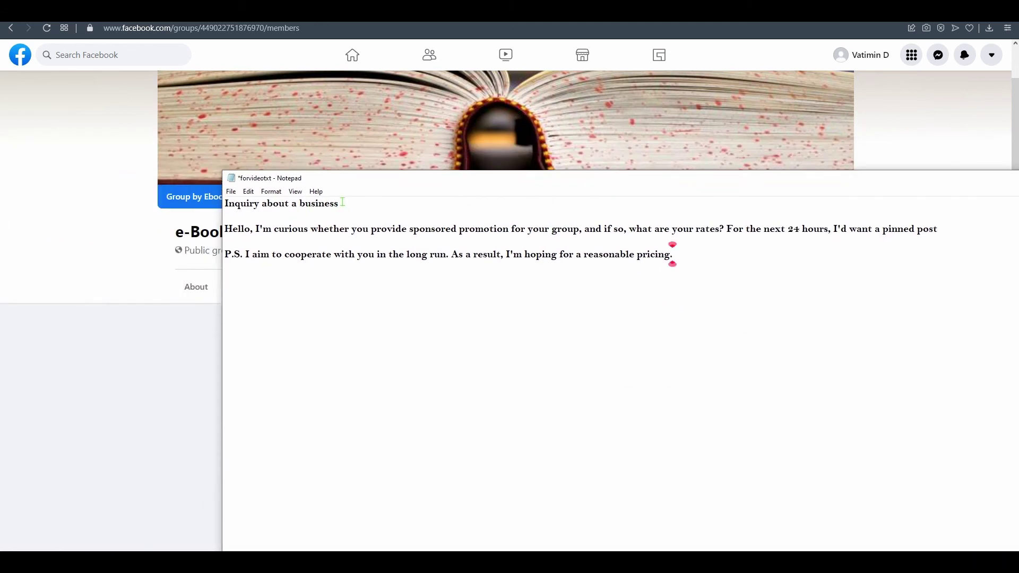
drag(343, 202, 224, 204)
click(454, 201)
drag(561, 185, 437, 220)
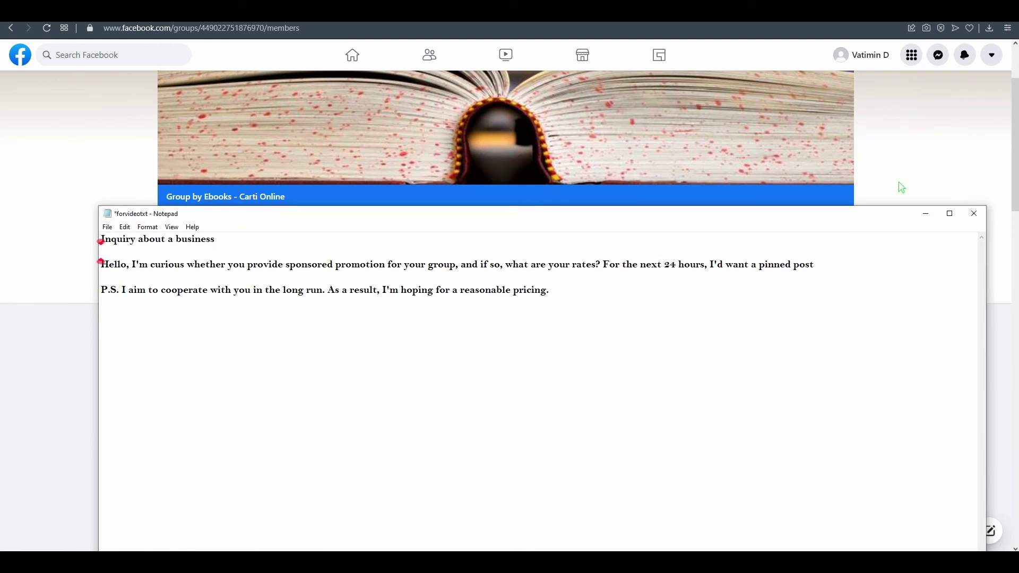
click(925, 214)
scroll(676, 384, down, 1)
scroll(681, 385, up, 4)
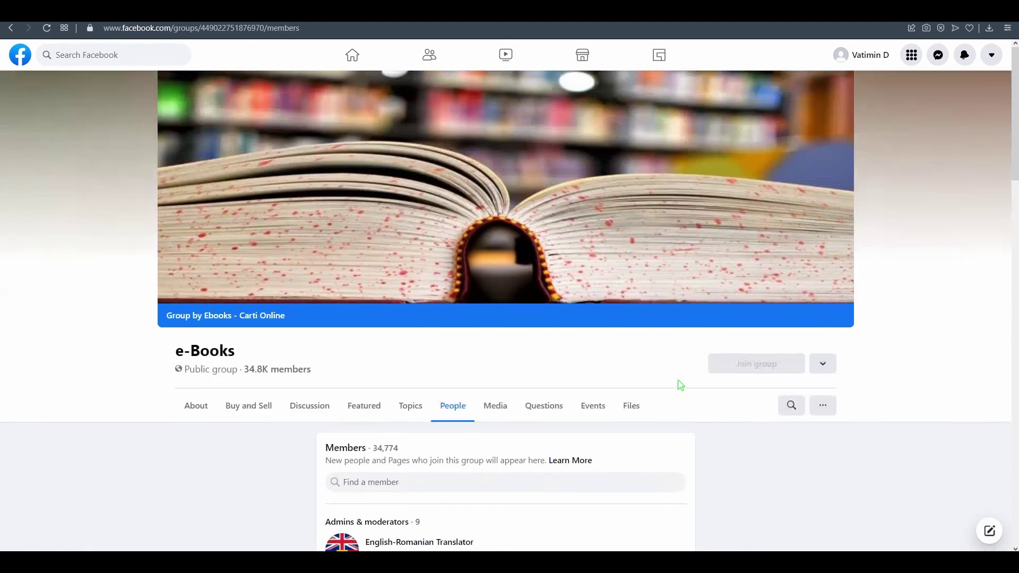